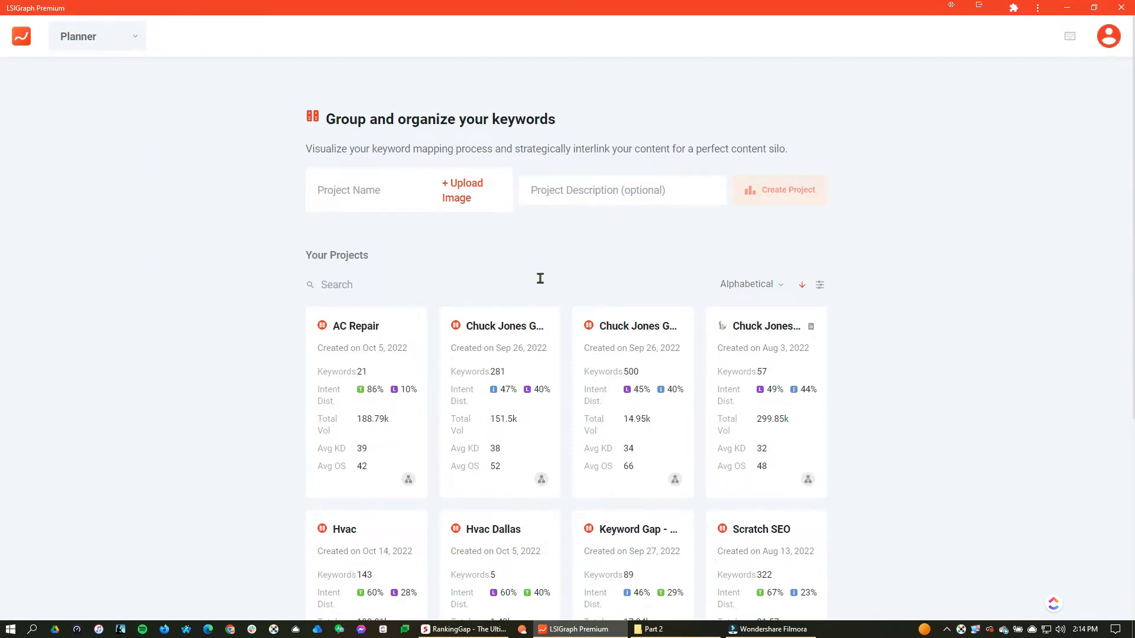
# - Look over the project cards and their keyword metrics on the Planner page
pyautogui.scroll(-3, 930, 378)
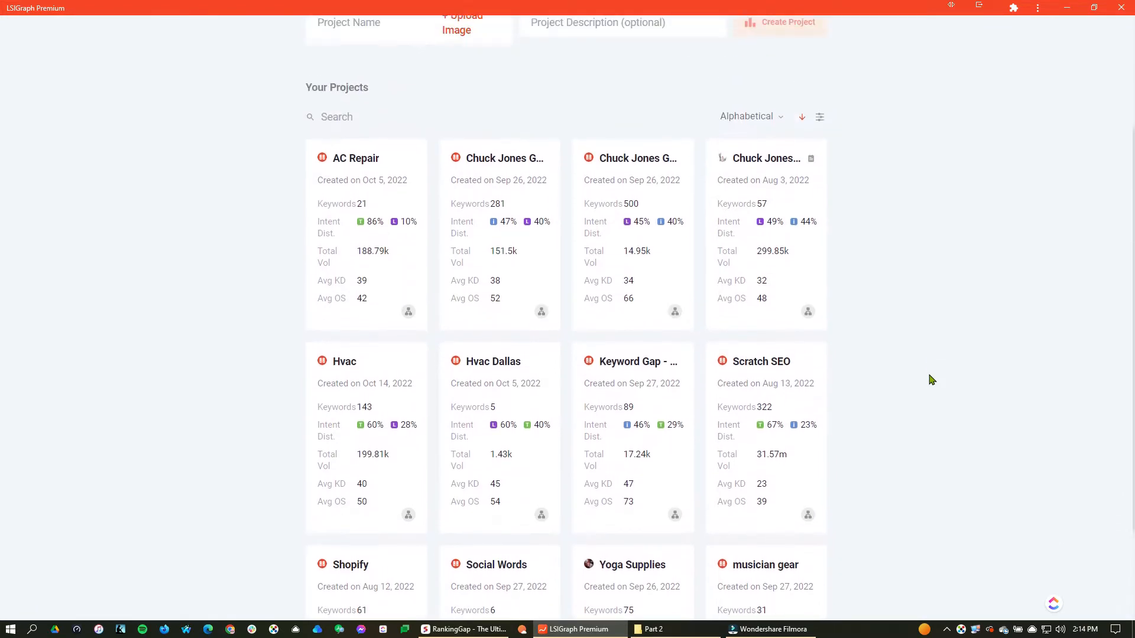
pyautogui.scroll(1, 752, 350)
pyautogui.scroll(2, 562, 423)
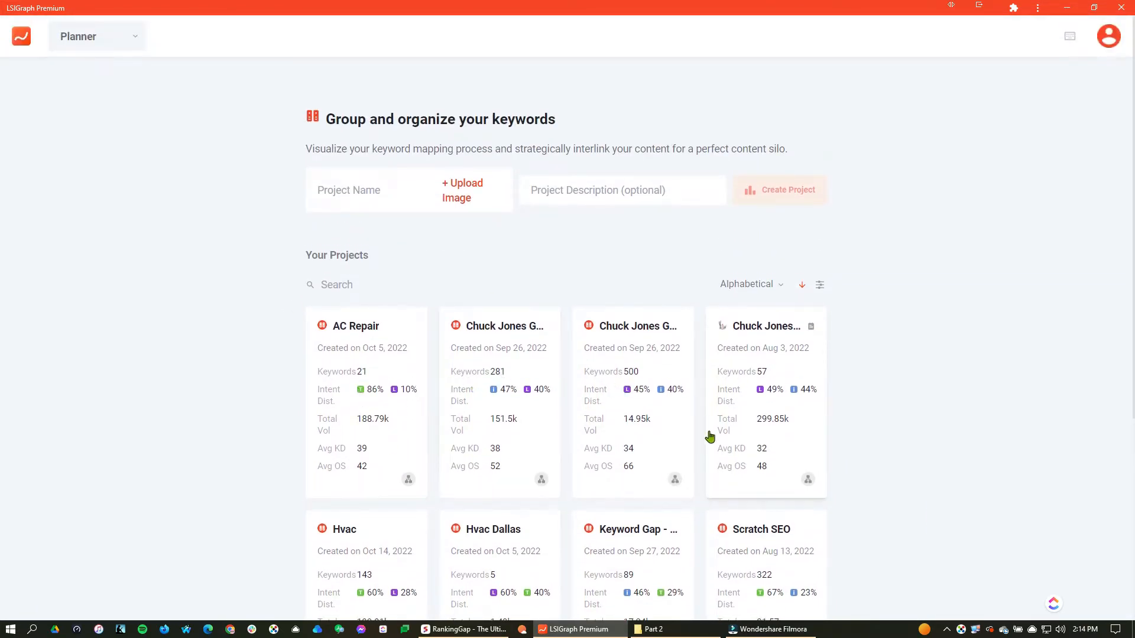
pyautogui.scroll(-3, 709, 436)
pyautogui.scroll(2, 710, 436)
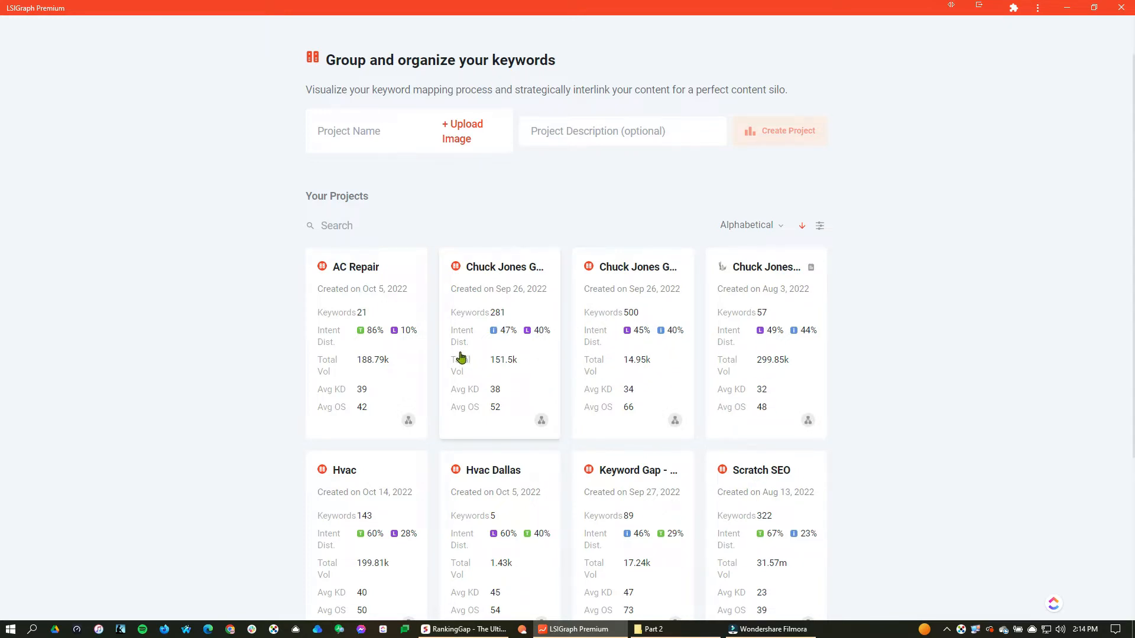
pyautogui.scroll(-2, 397, 324)
pyautogui.scroll(3, 501, 362)
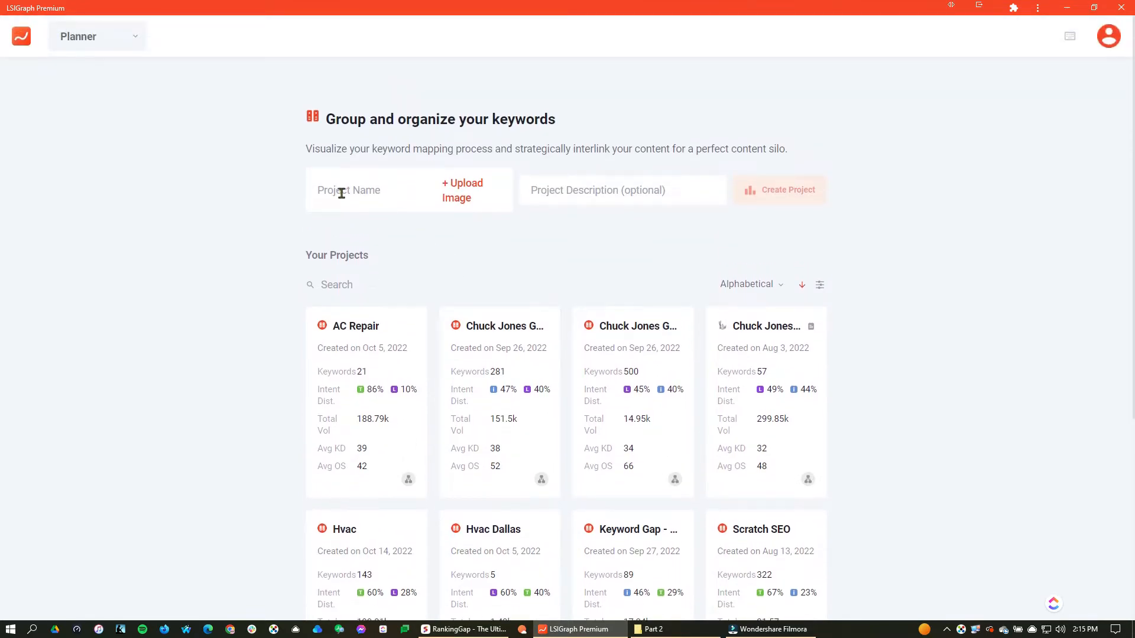
# - View the sort criteria and the search intent filter options available for the project list
pyautogui.click(757, 295)
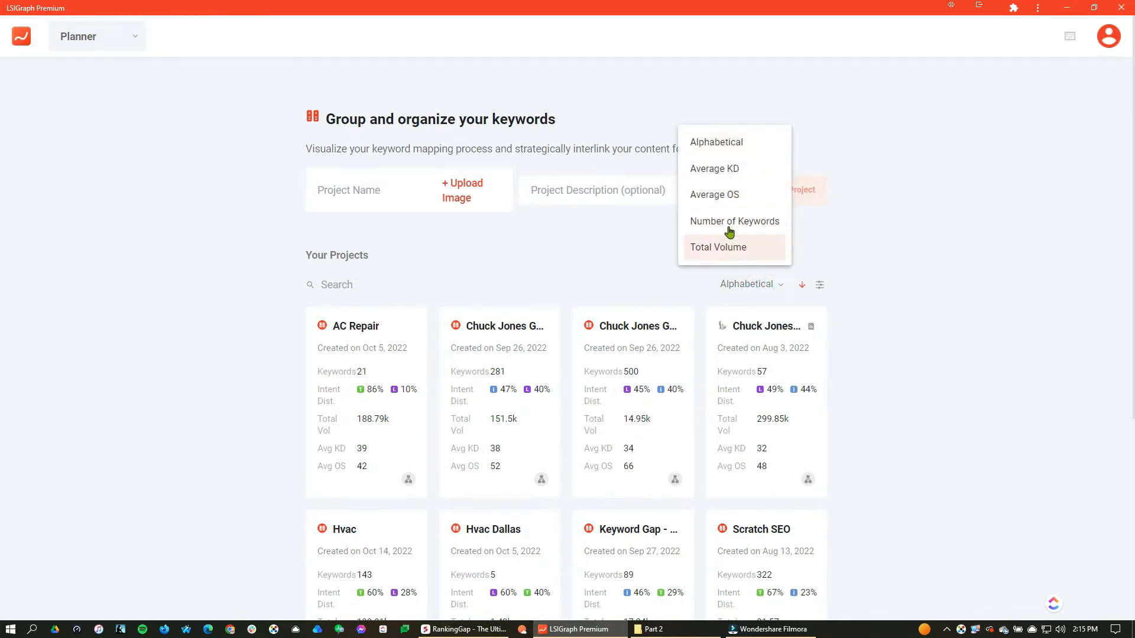
pyautogui.click(856, 276)
pyautogui.click(821, 286)
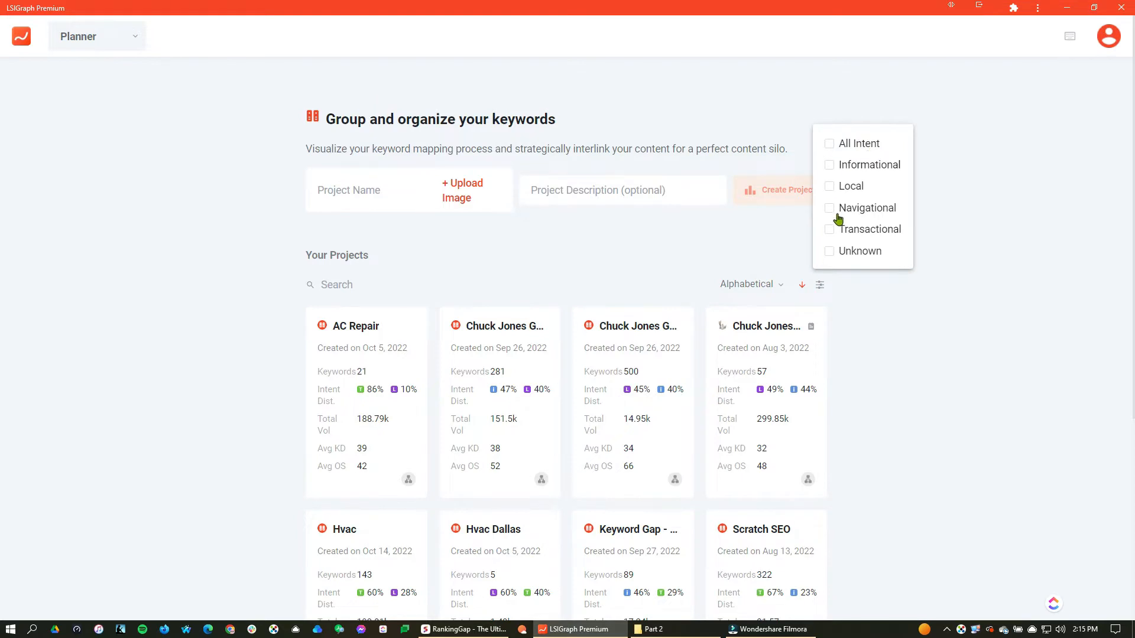
pyautogui.click(743, 234)
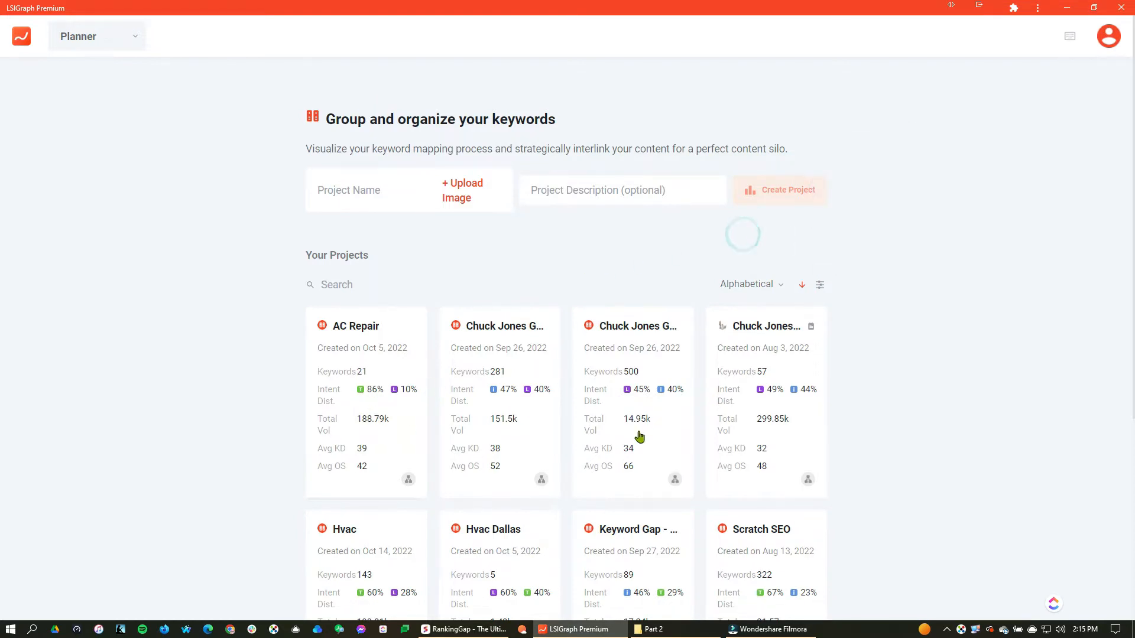
# - Open the Yoga Supplies project
pyautogui.scroll(-4, 884, 387)
pyautogui.scroll(-1, 902, 393)
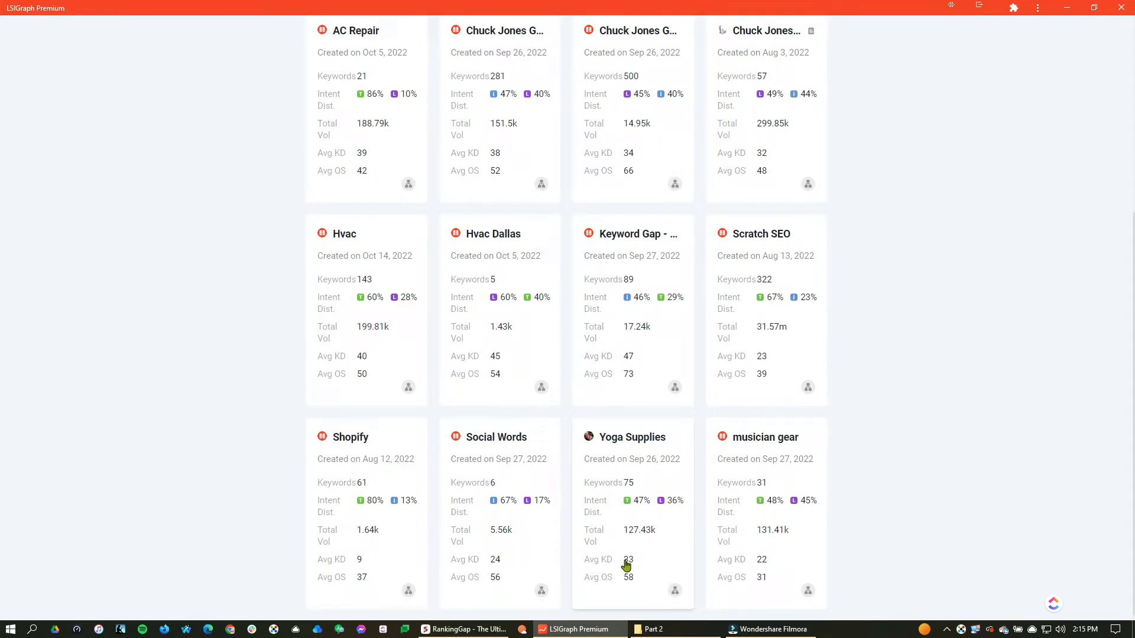
pyautogui.click(634, 446)
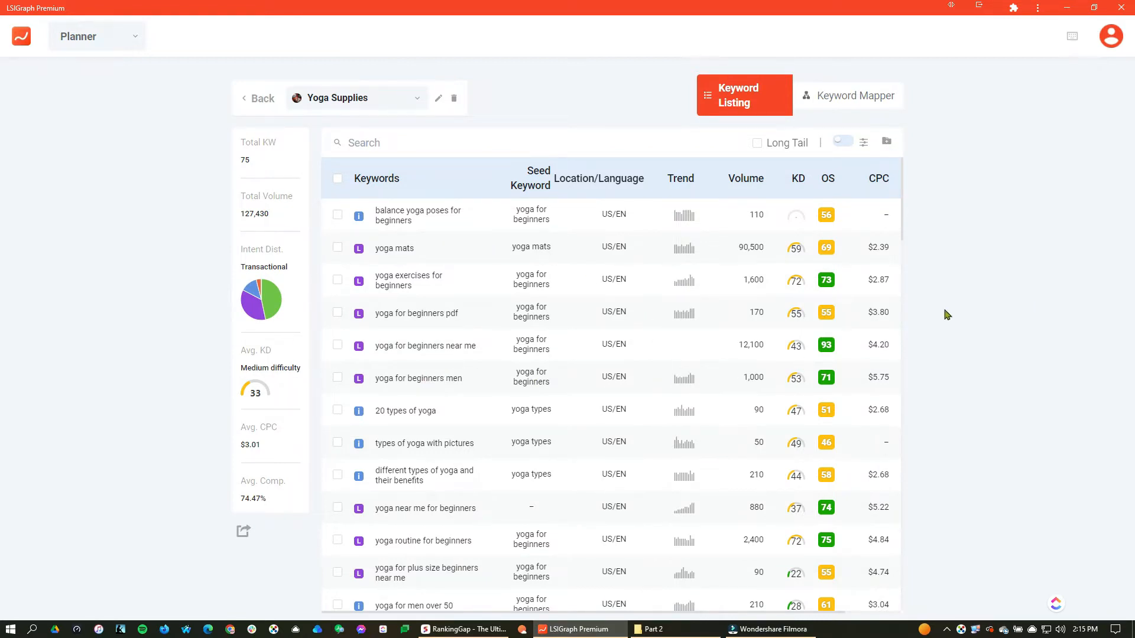
# - Examine the Yoga Supplies keyword table and the list of other projects available to switch to
pyautogui.scroll(-6, 585, 337)
pyautogui.scroll(6, 580, 339)
pyautogui.moveTo(382, 248)
pyautogui.click(416, 98)
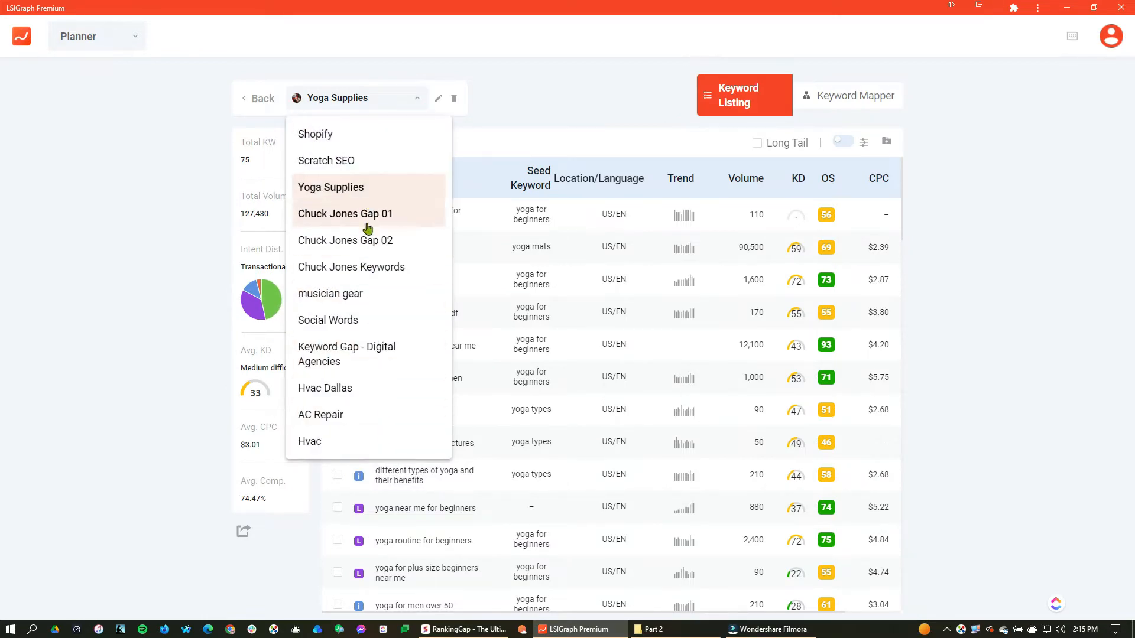
pyautogui.click(534, 116)
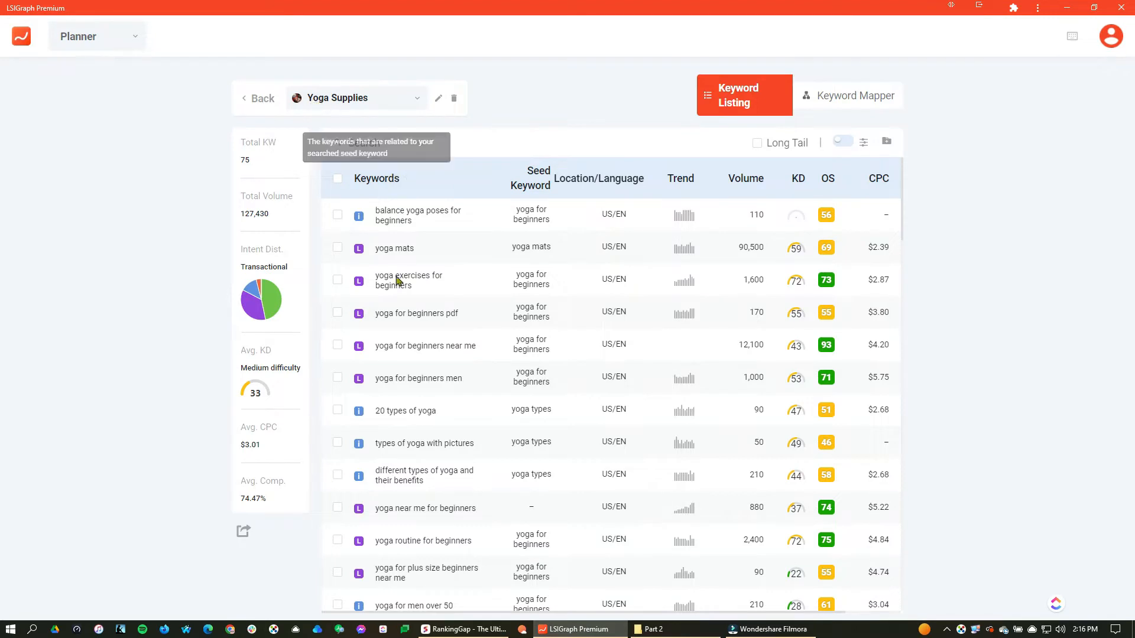
# - Read through the project's keywords, comparing their intent, volume, difficulty and opportunity score
pyautogui.scroll(-2, 406, 371)
pyautogui.scroll(-2, 405, 371)
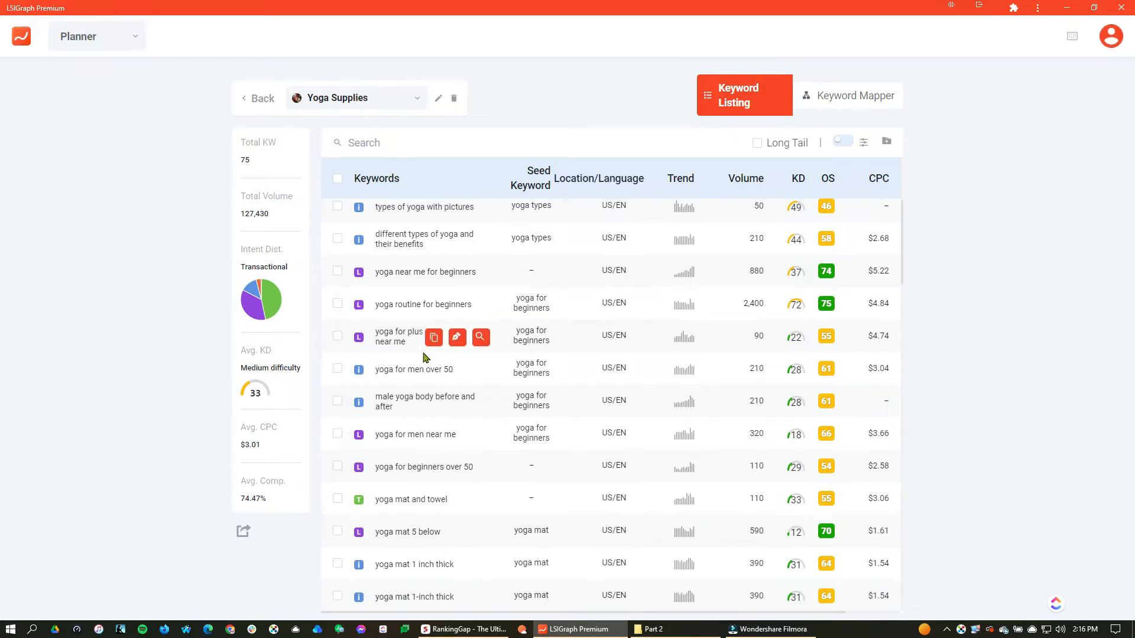
pyautogui.scroll(-2, 497, 404)
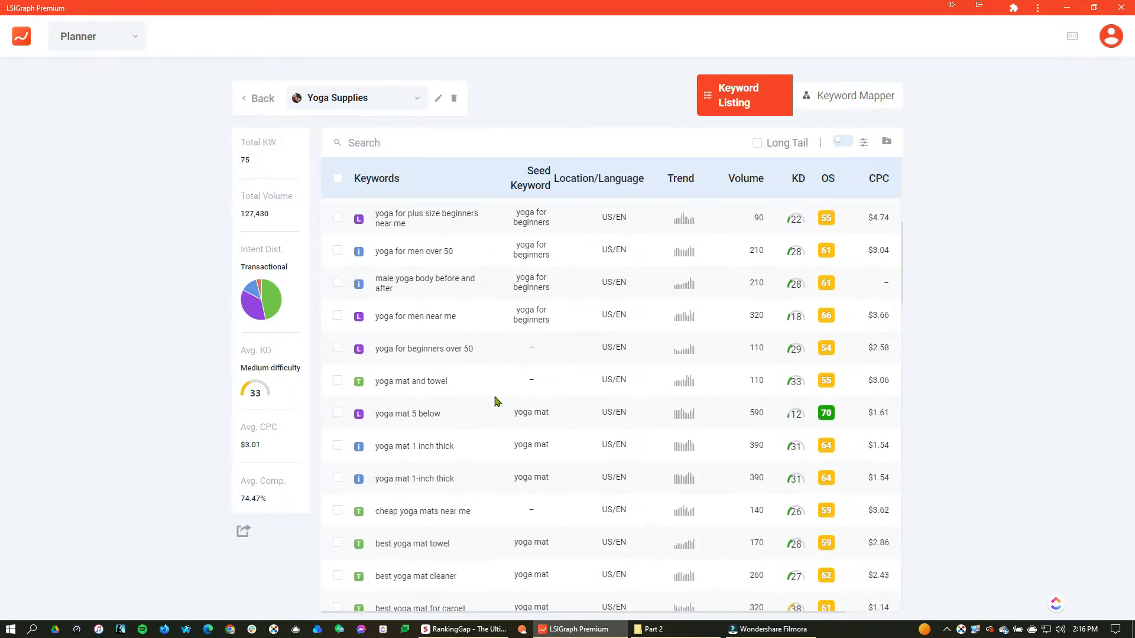
pyautogui.scroll(-6, 496, 403)
pyautogui.scroll(-1, 483, 409)
pyautogui.scroll(-2, 502, 438)
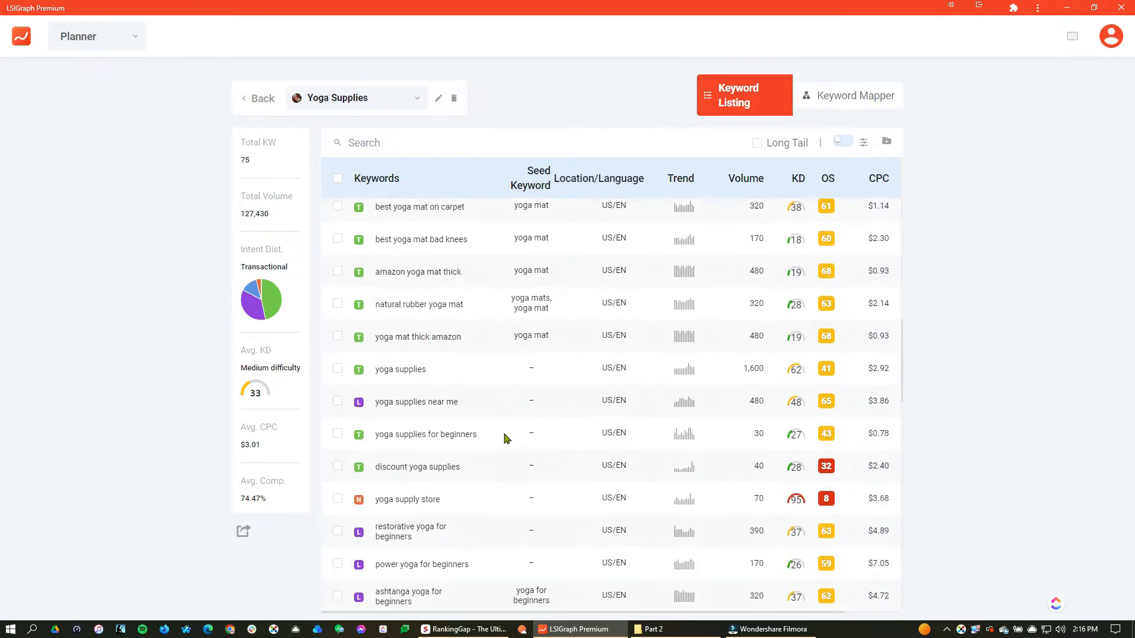
pyautogui.scroll(-2, 503, 437)
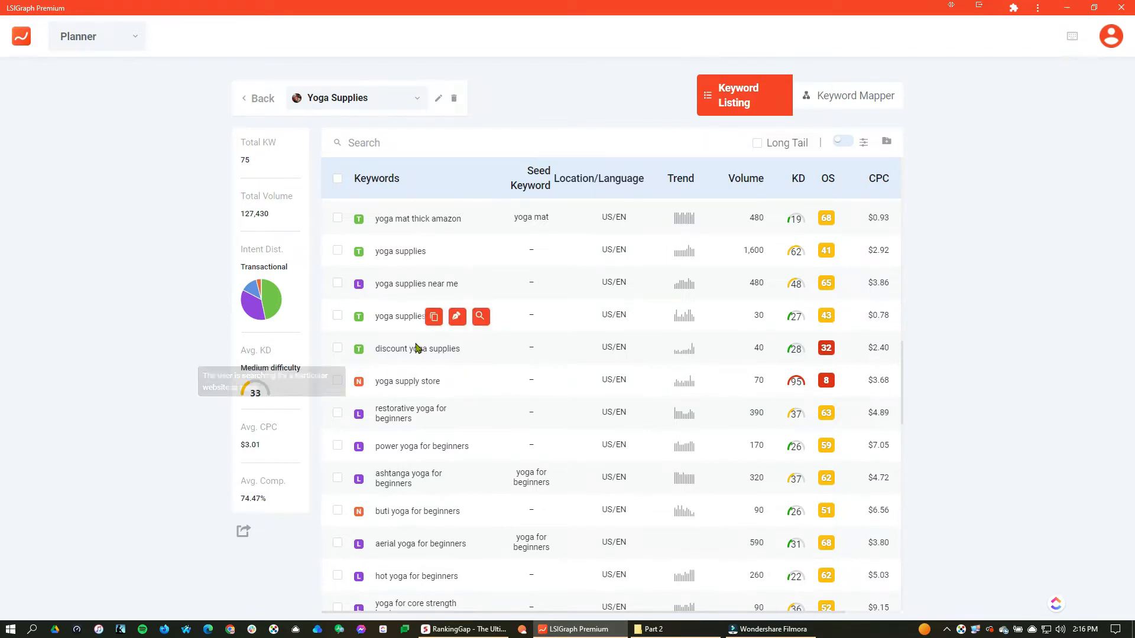
# - Delete the navigational keyword "yoga supply store" from the project's keyword listing
pyautogui.click(337, 382)
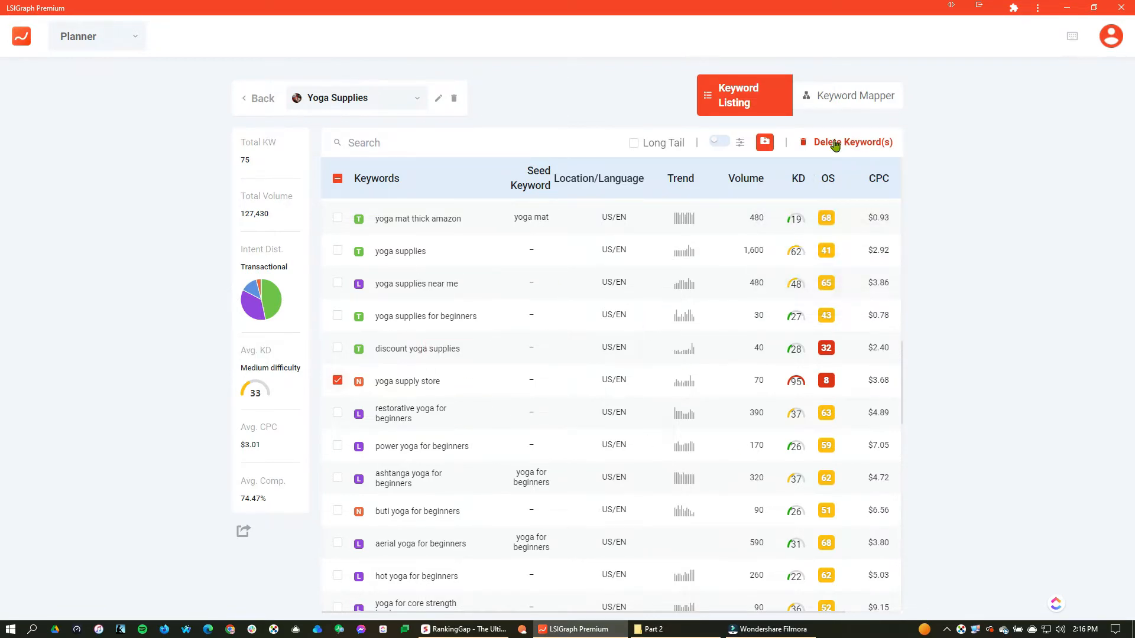
pyautogui.moveTo(412, 381)
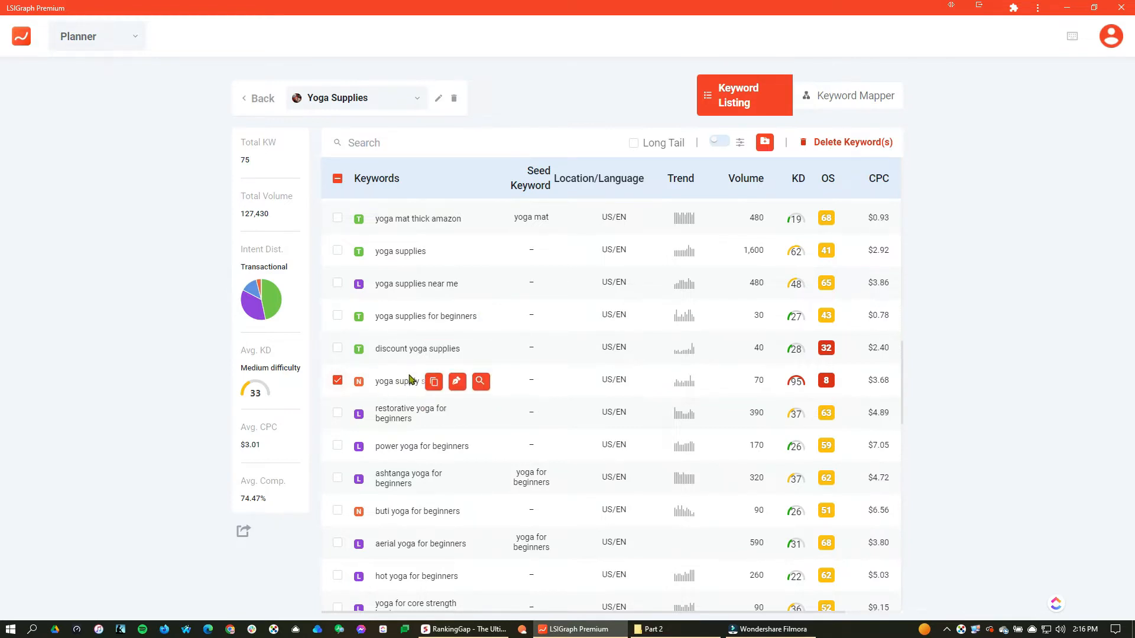
pyautogui.click(764, 143)
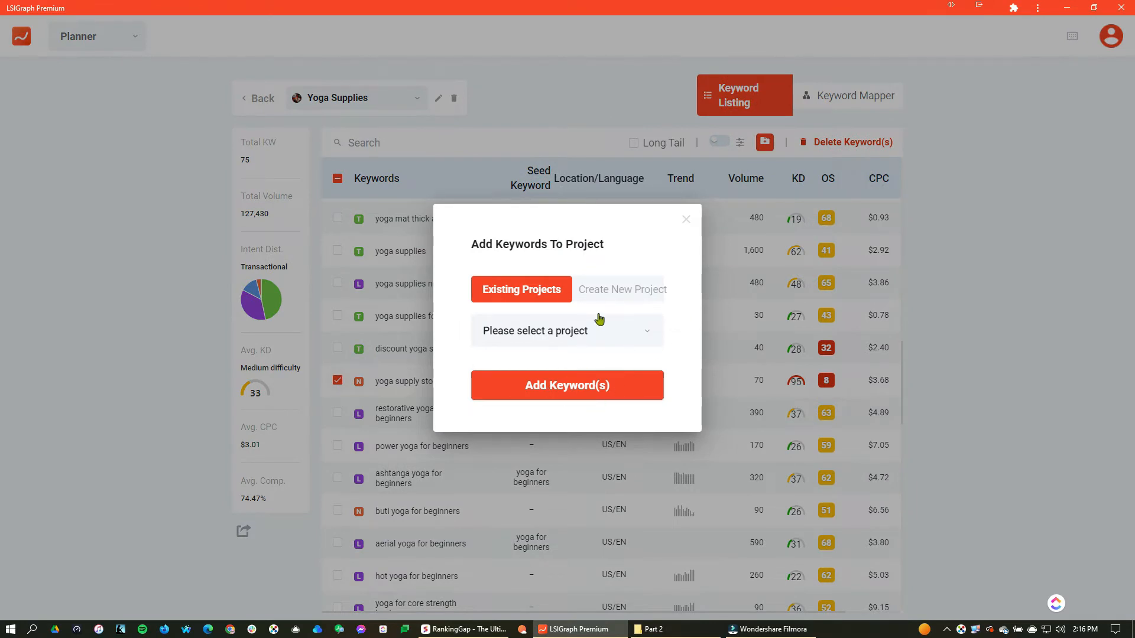
pyautogui.click(685, 220)
pyautogui.moveTo(414, 397)
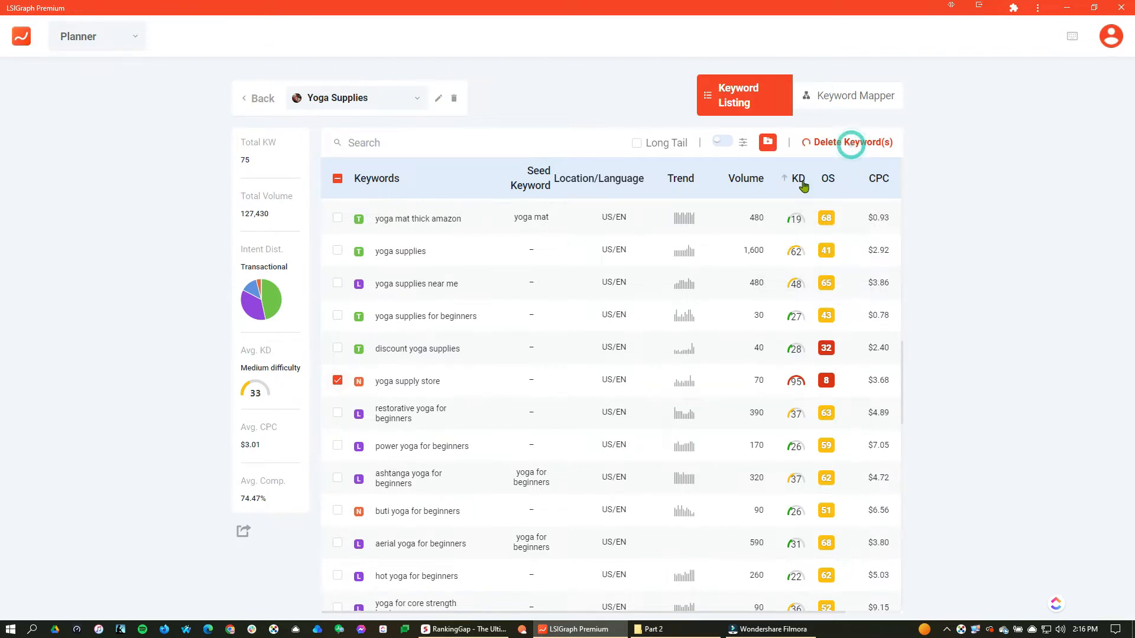
pyautogui.moveTo(804, 186)
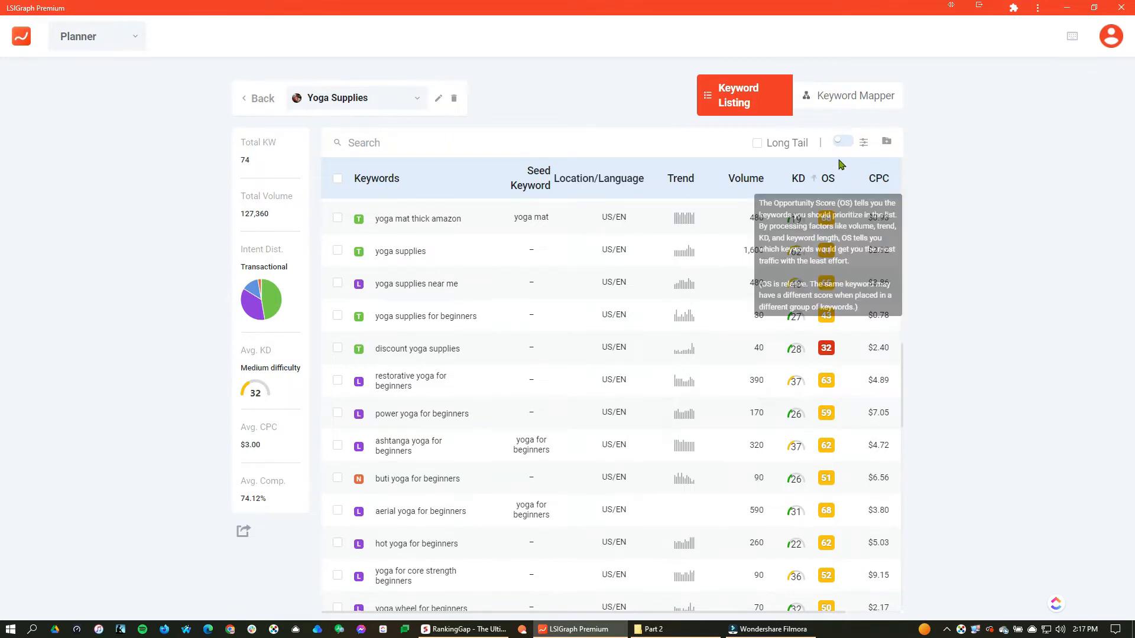
# - View the keyword filter options for intent, volume, difficulty, opportunity score and included or excluded terms
pyautogui.click(863, 144)
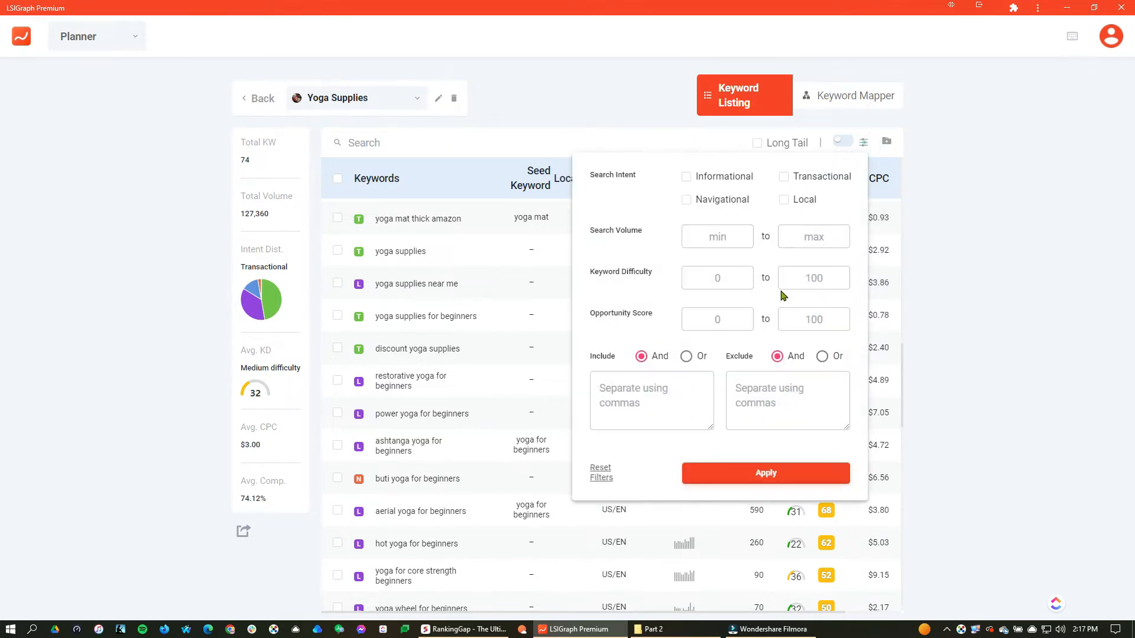
pyautogui.click(947, 228)
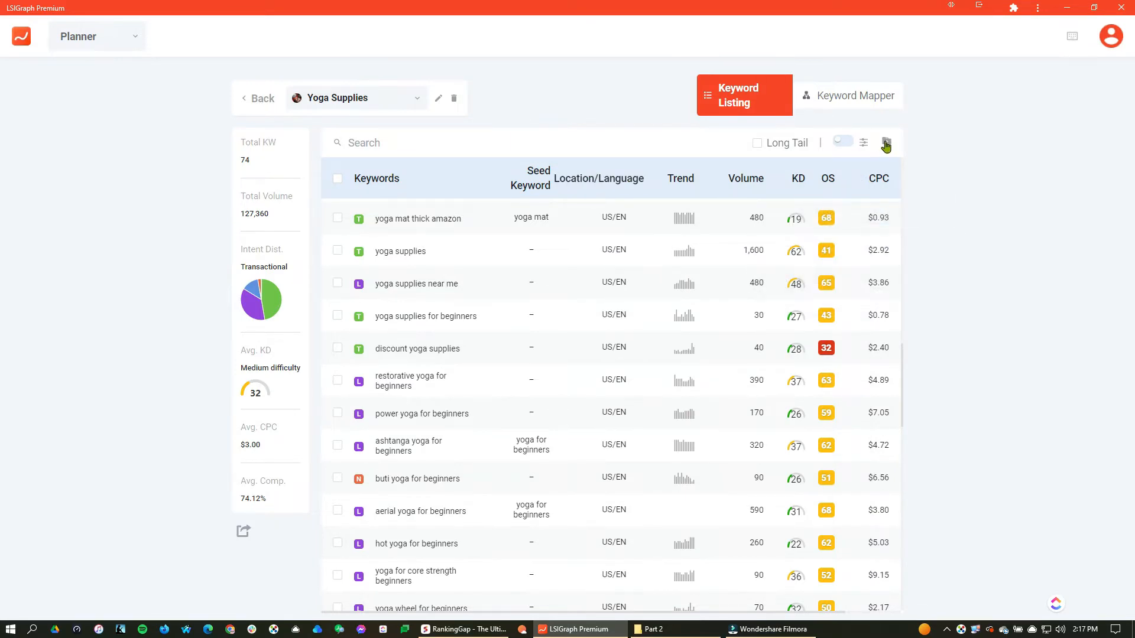
# - Open the Yoga Supplies project in the Keyword Mapper and try out the selection tool
pyautogui.click(841, 101)
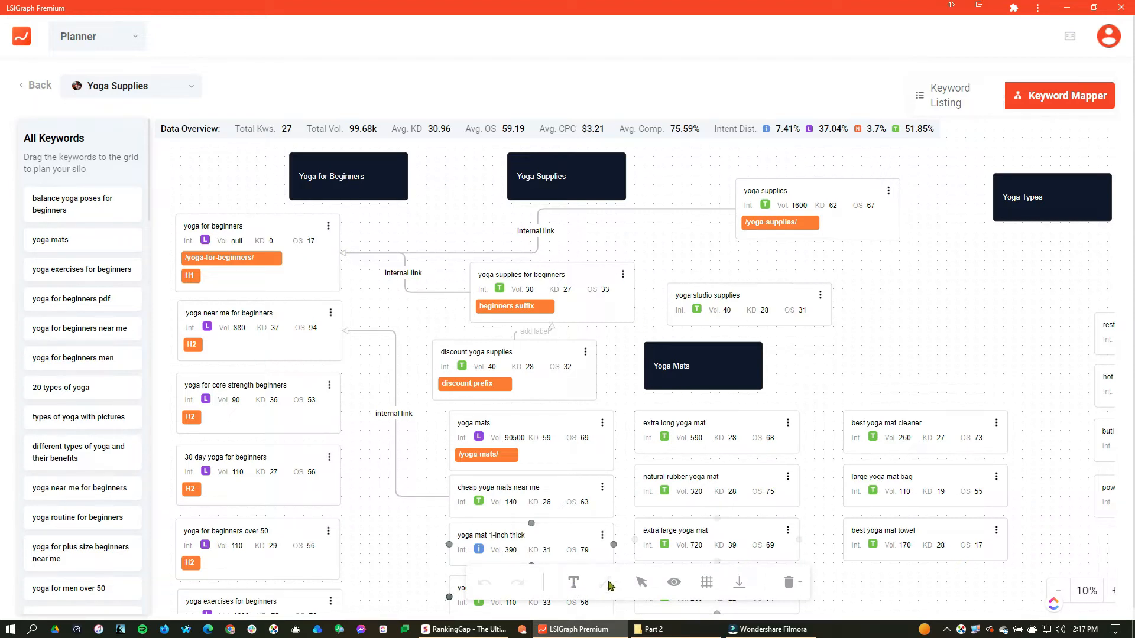
pyautogui.click(641, 587)
pyautogui.click(642, 585)
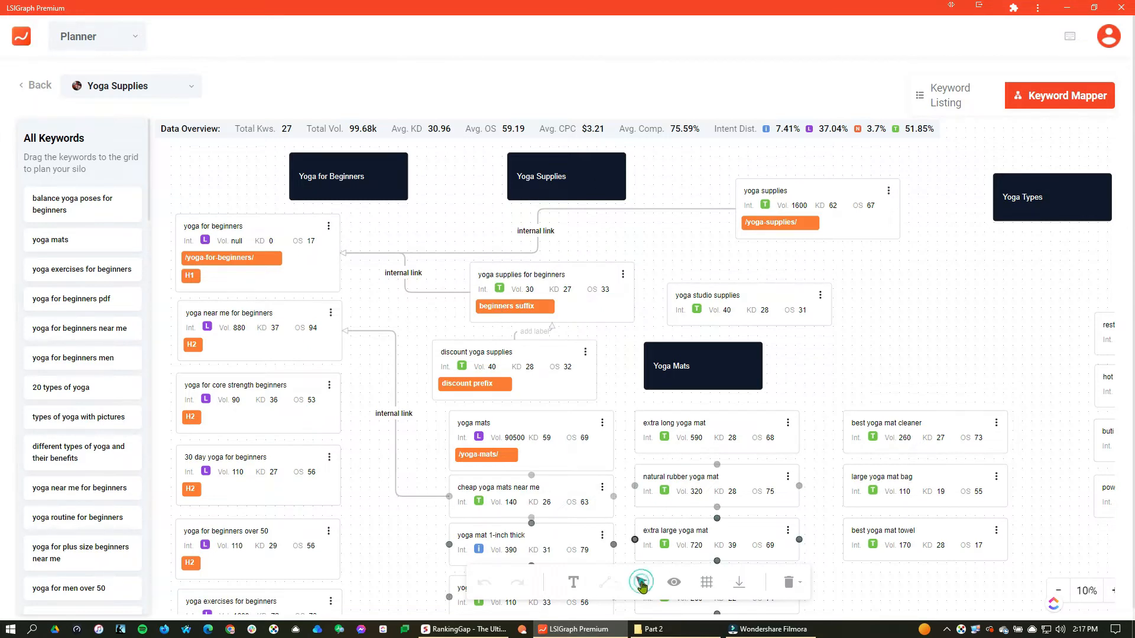
# - Hide and restore the metrics on the keyword cards, and toggle the map's grid setting
pyautogui.click(673, 583)
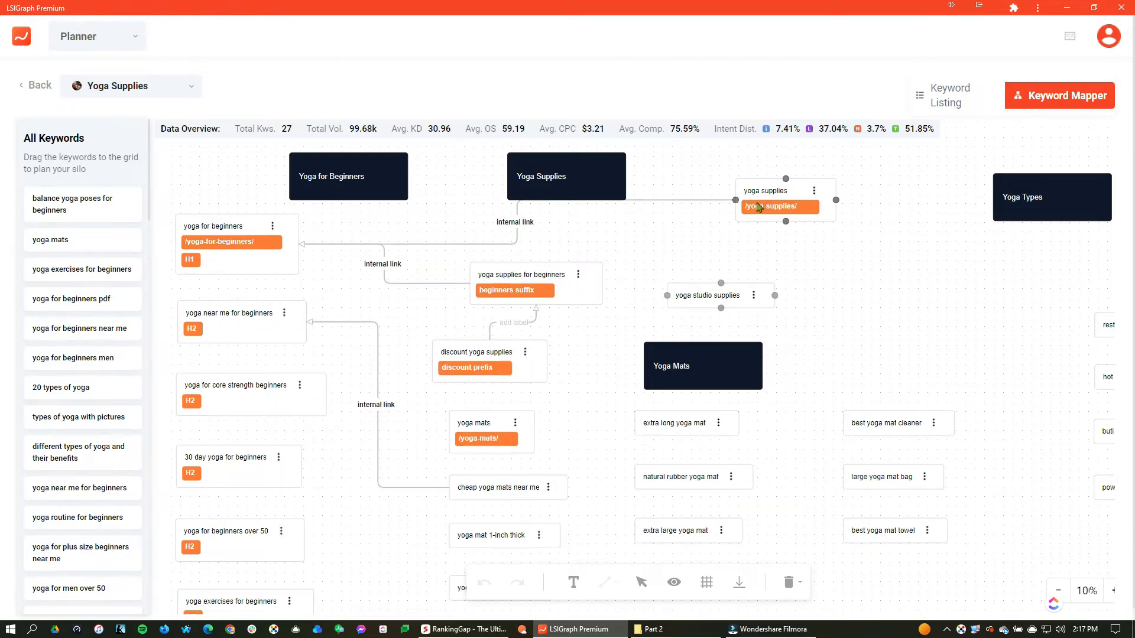
pyautogui.click(652, 525)
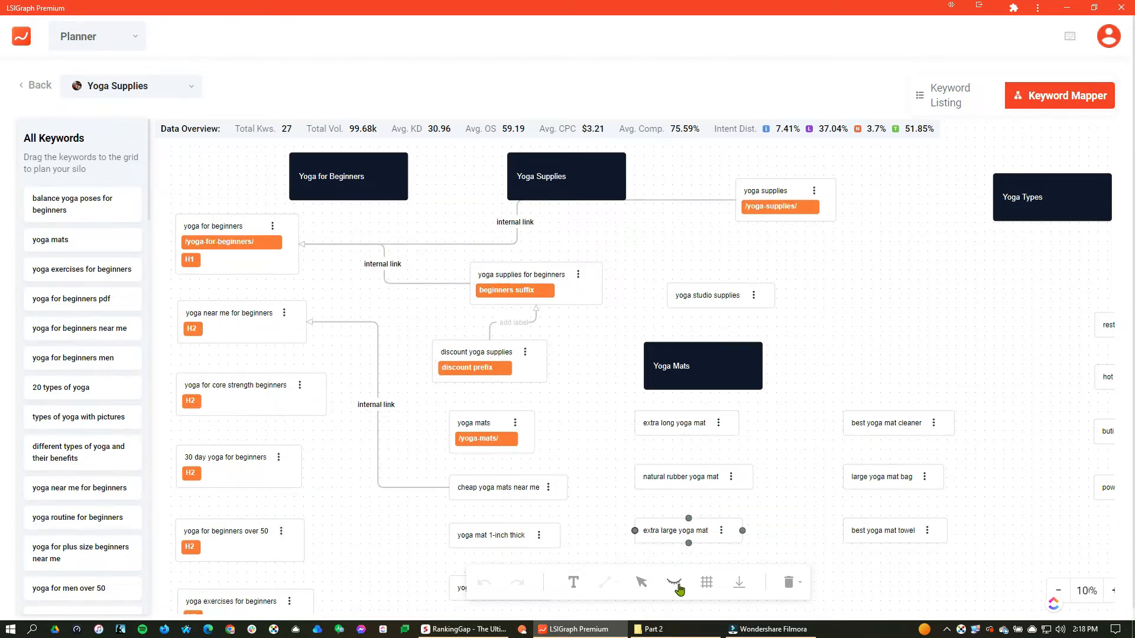
pyautogui.click(708, 586)
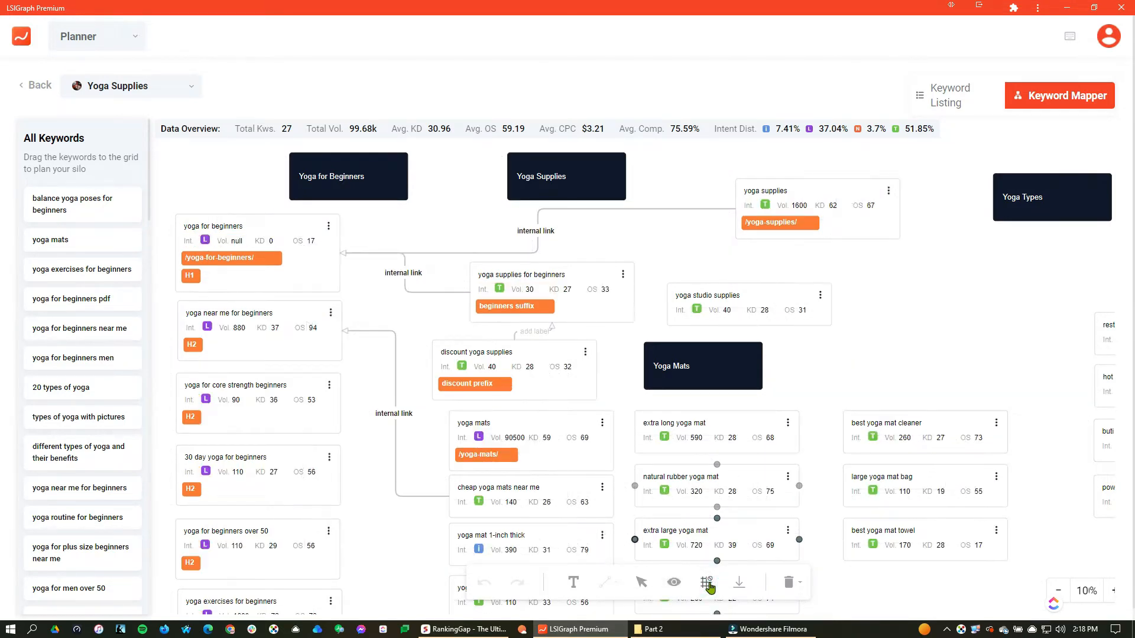
pyautogui.click(603, 264)
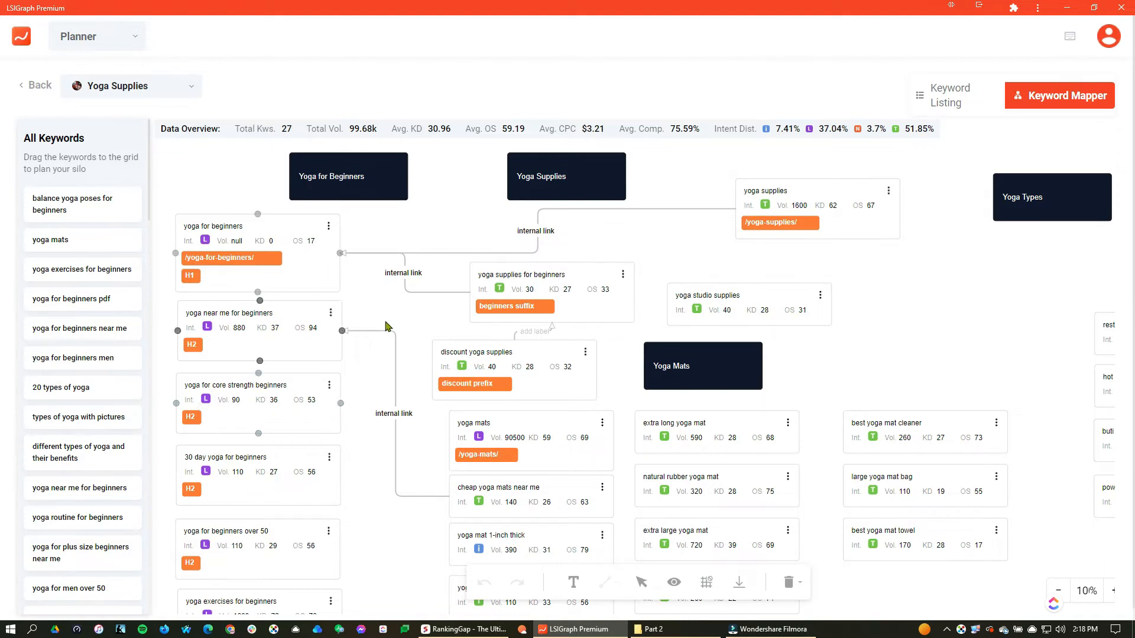
# - Download the keyword map as an image with the card metrics hidden, and check the exported picture
pyautogui.scroll(-2, 384, 325)
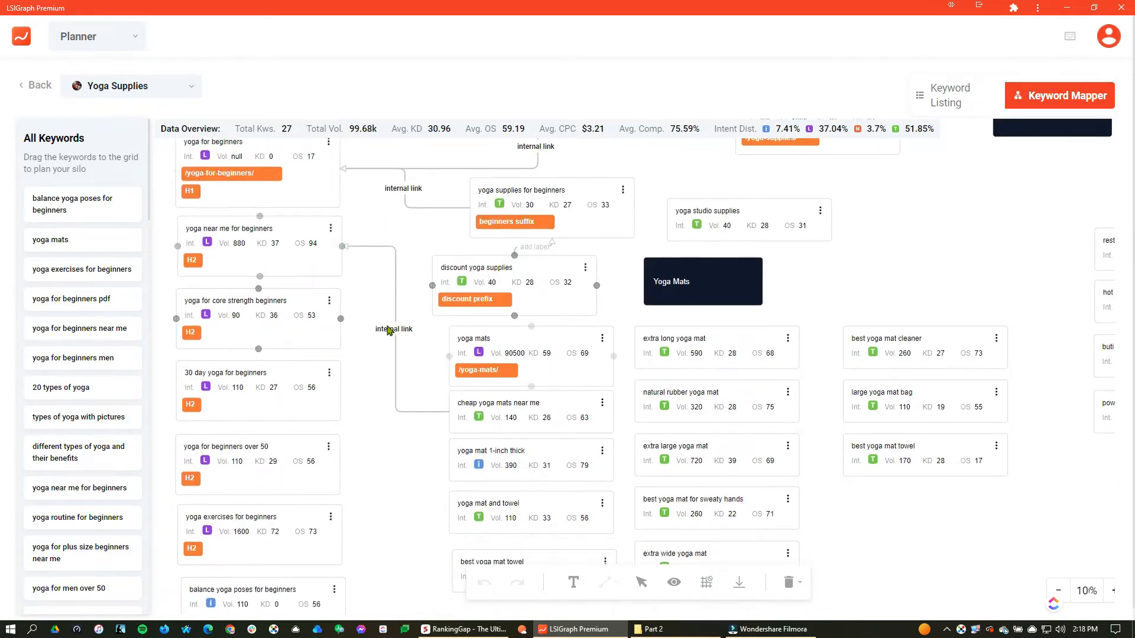
pyautogui.scroll(2, 387, 329)
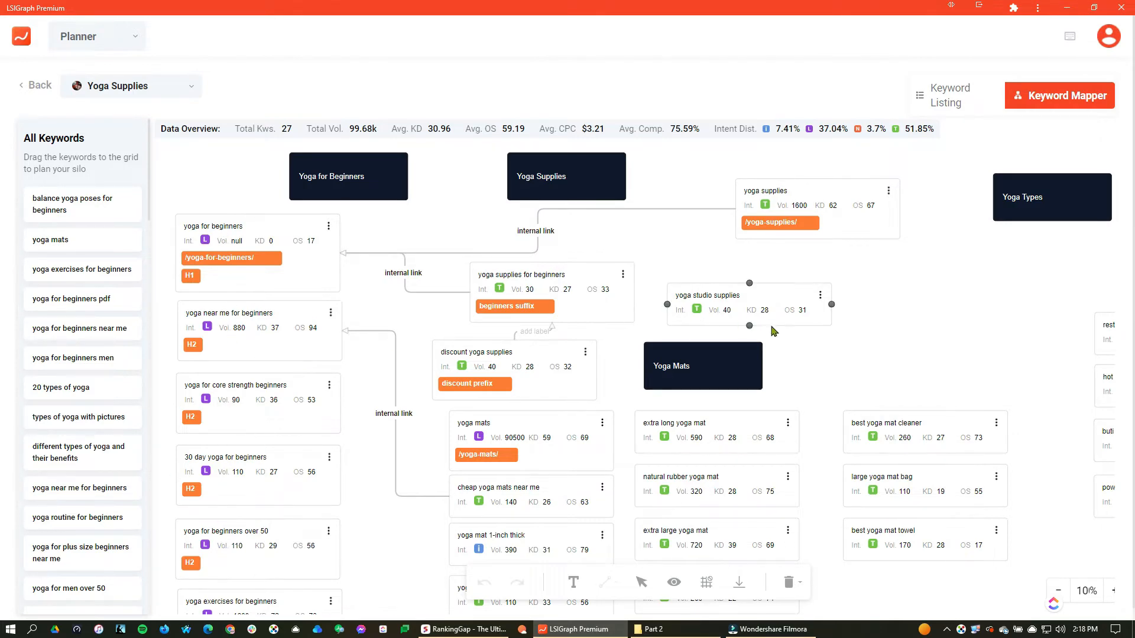
pyautogui.scroll(-2, 770, 328)
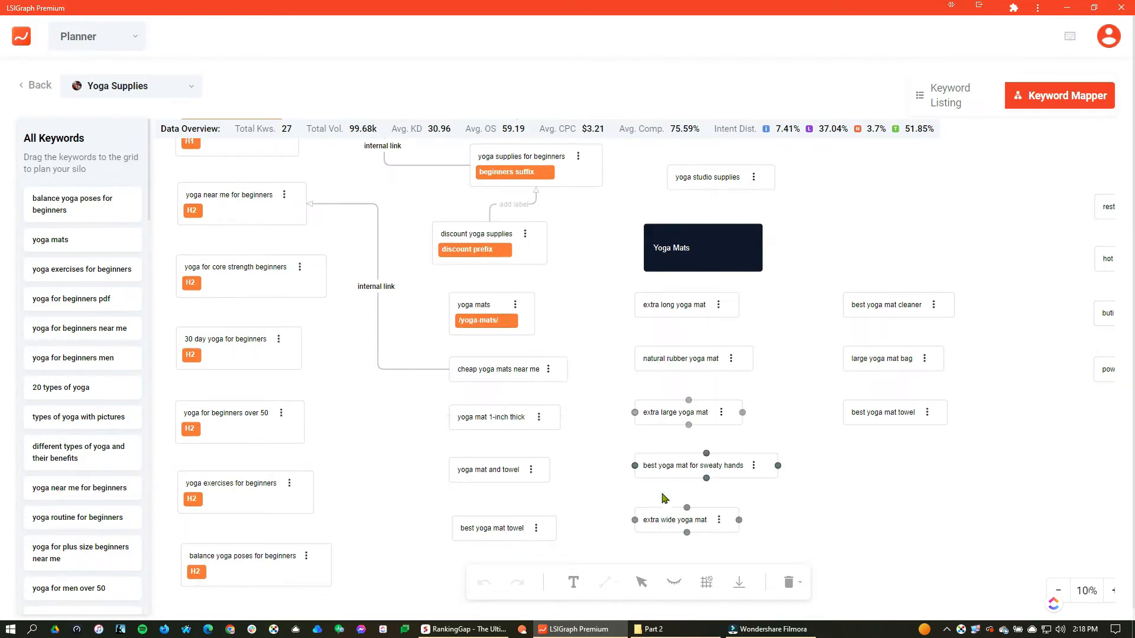
pyautogui.click(742, 585)
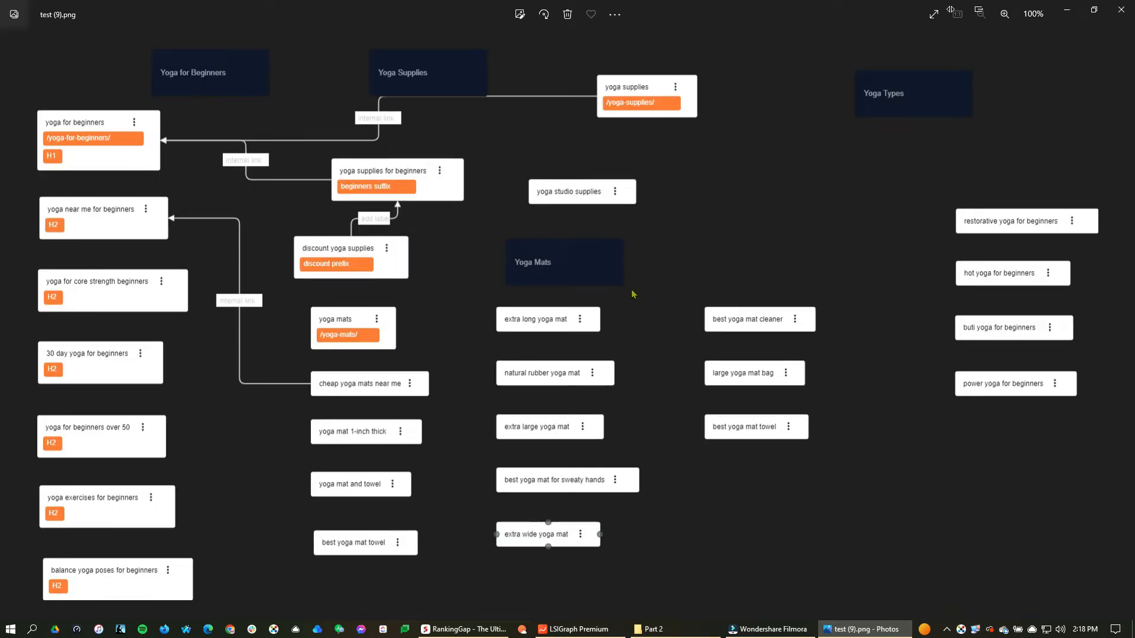
pyautogui.click(1121, 9)
pyautogui.scroll(2, 646, 315)
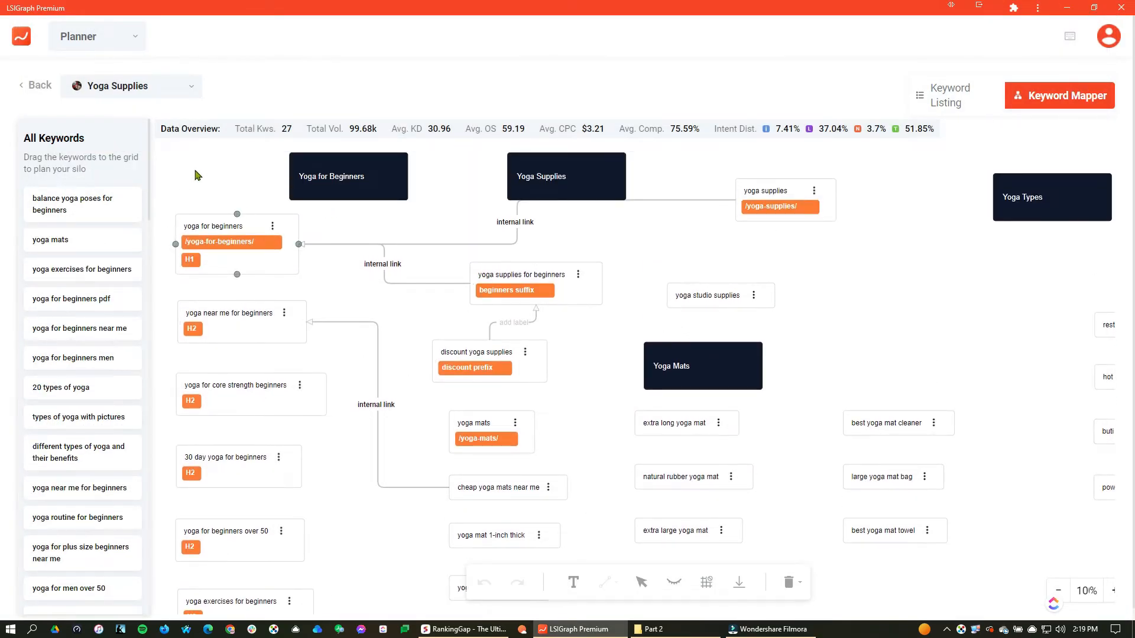
pyautogui.scroll(-2, 899, 324)
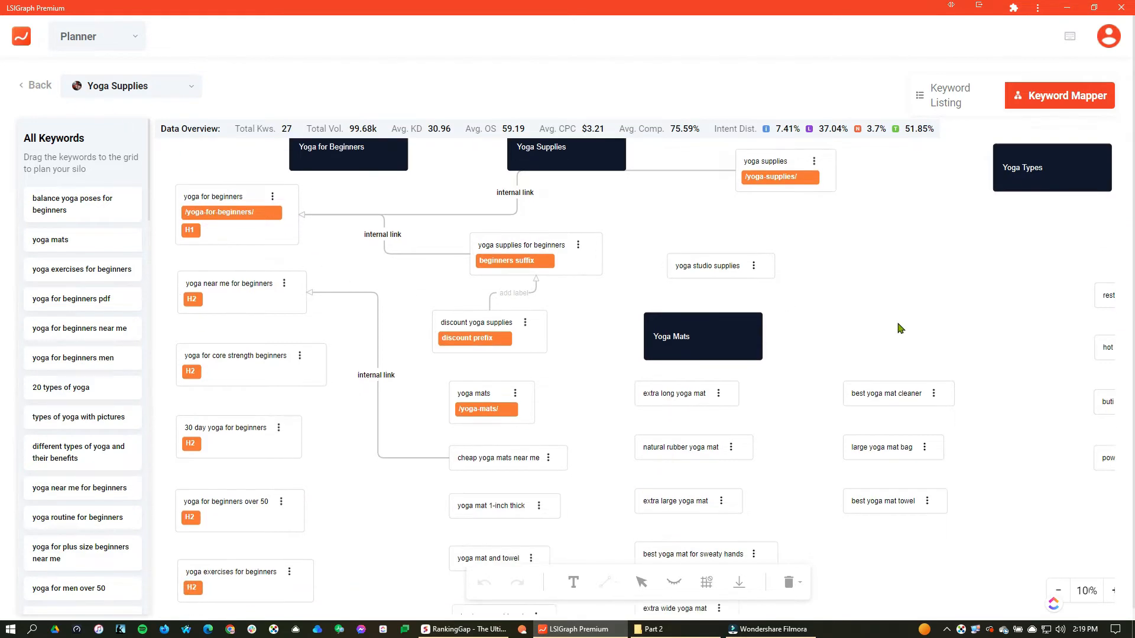
pyautogui.scroll(2, 897, 326)
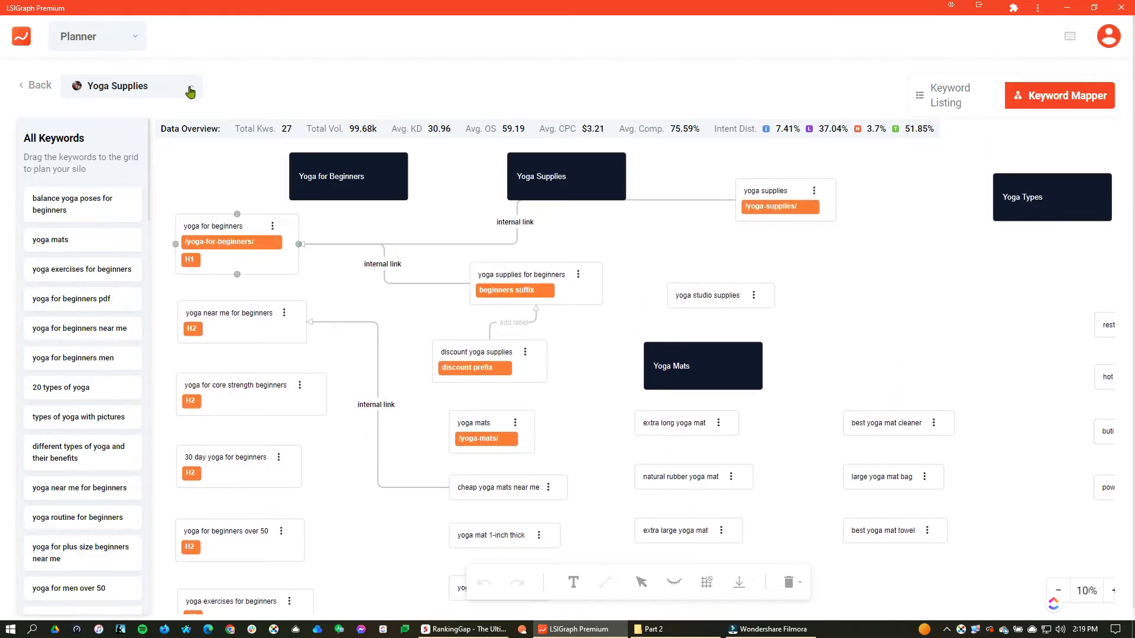
# - Switch the Keyword Mapper to the AC Repair project, review its keyword listing, and return to its map
pyautogui.click(191, 89)
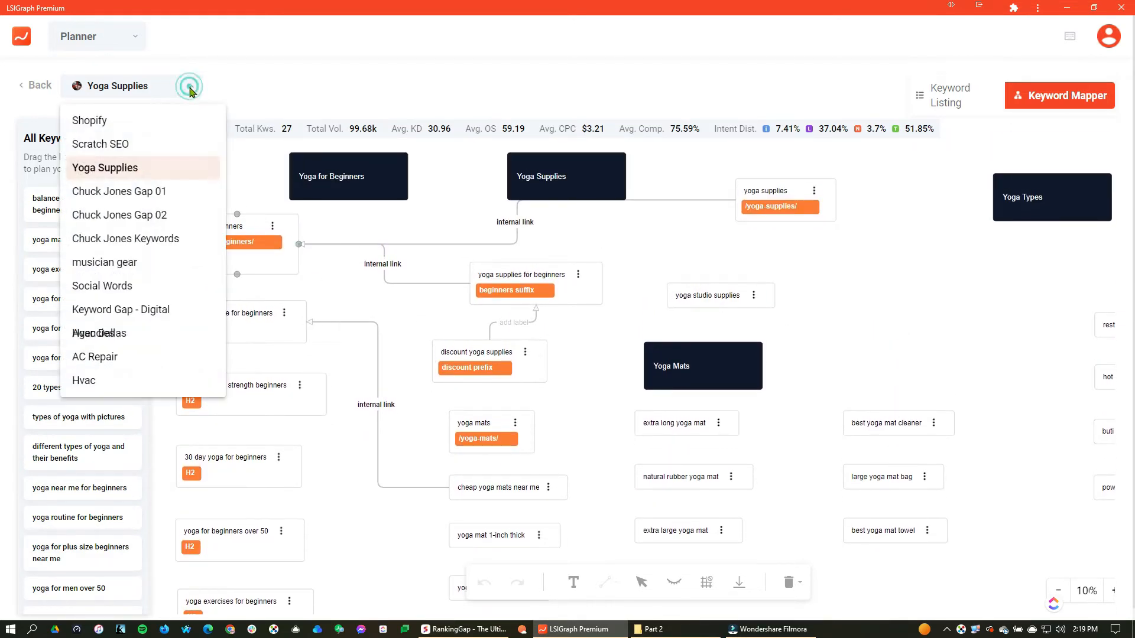
pyautogui.click(114, 358)
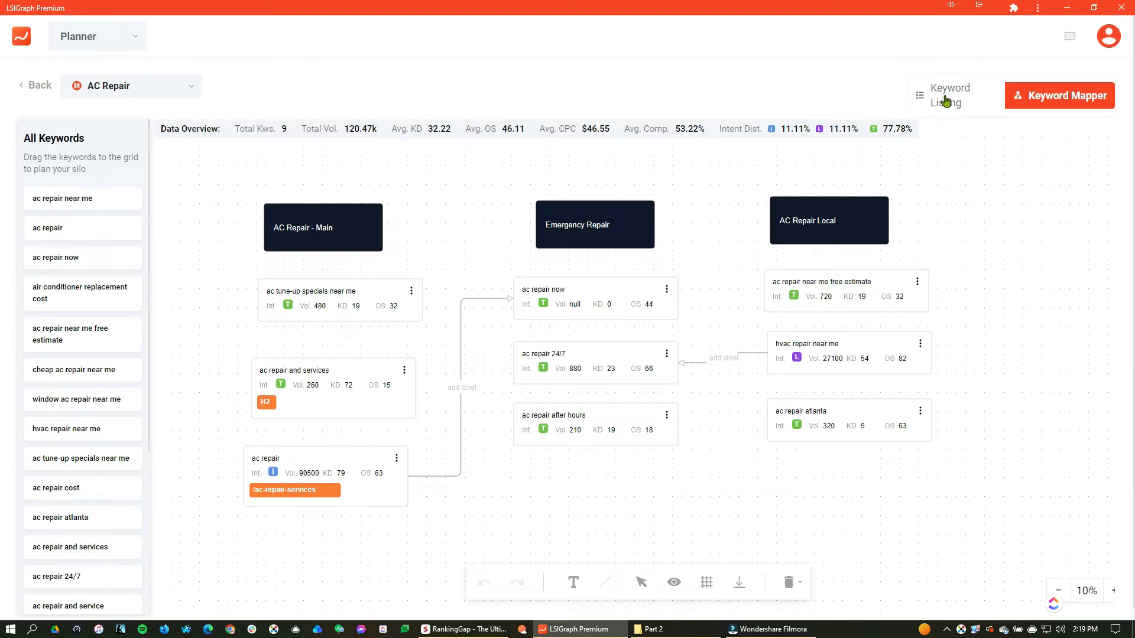
pyautogui.click(946, 101)
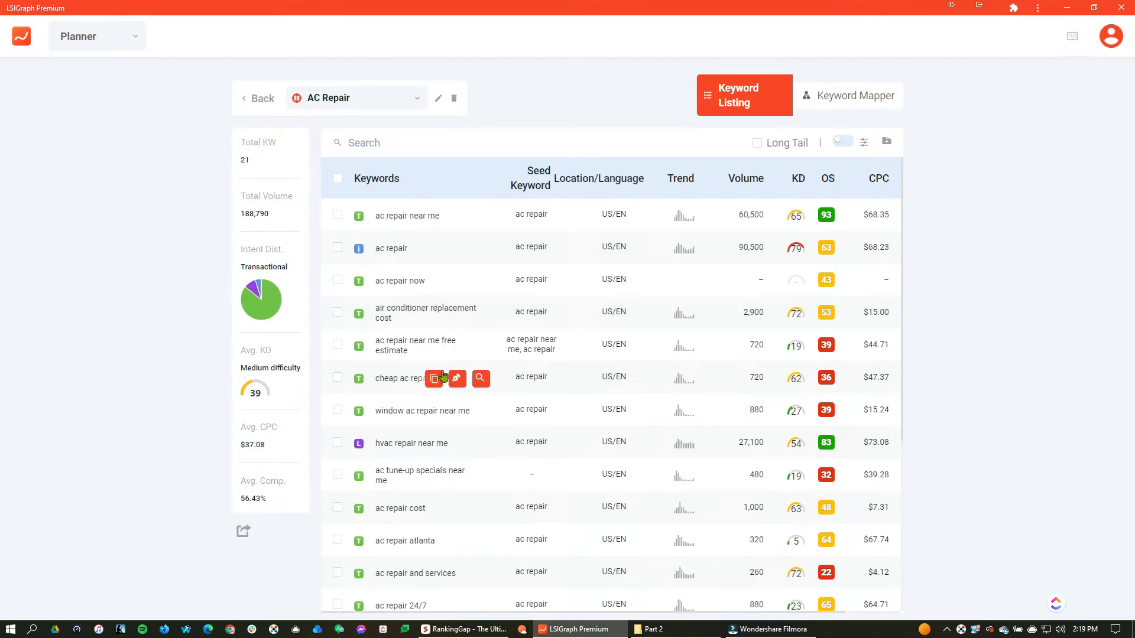
pyautogui.scroll(-5, 518, 303)
pyautogui.scroll(5, 518, 303)
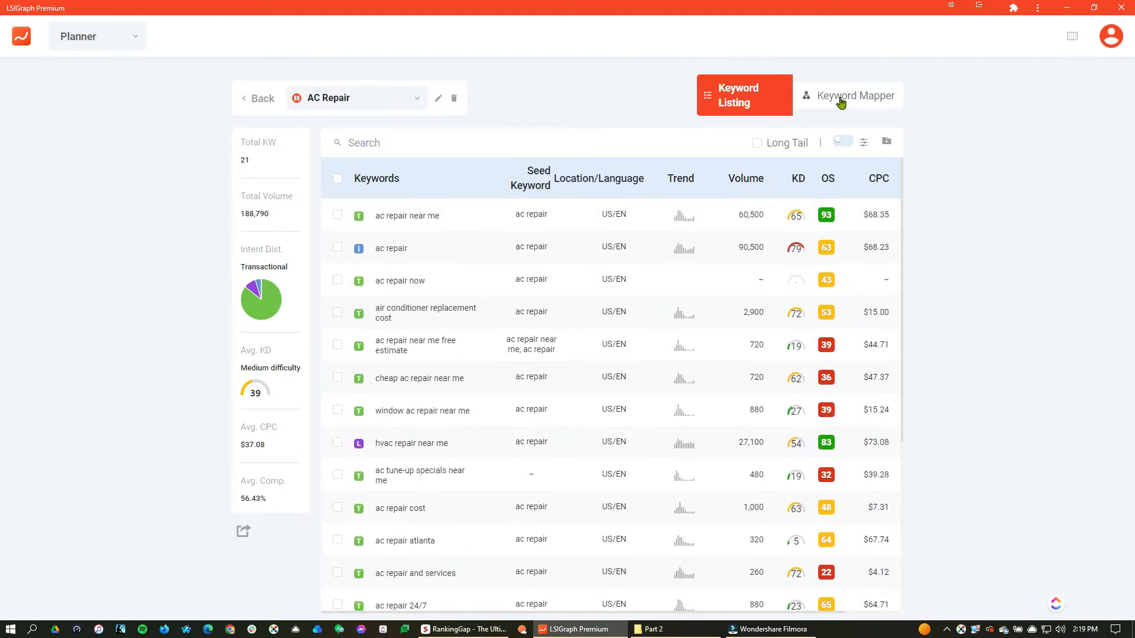
pyautogui.click(838, 97)
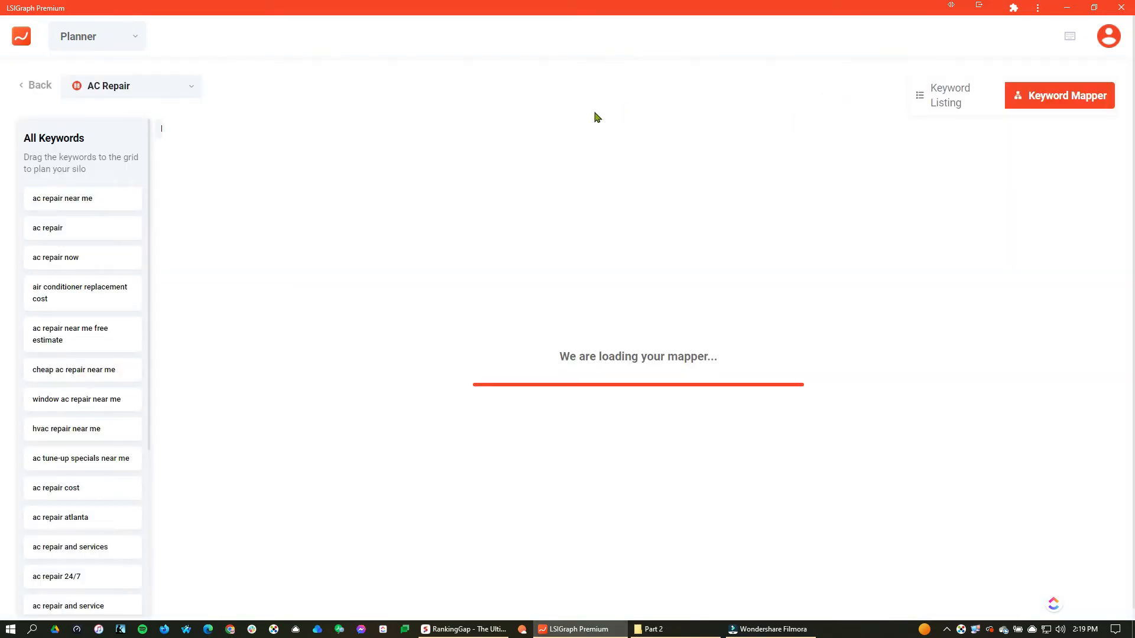
# - Move the AC Repair - Main, Emergency Repair and AC Repair Local headings up and to the left on the map
pyautogui.moveTo(339, 229); pyautogui.dragTo(307, 199)
pyautogui.moveTo(559, 229); pyautogui.dragTo(503, 200)
pyautogui.moveTo(792, 230); pyautogui.dragTo(735, 205)
pyautogui.click(655, 242)
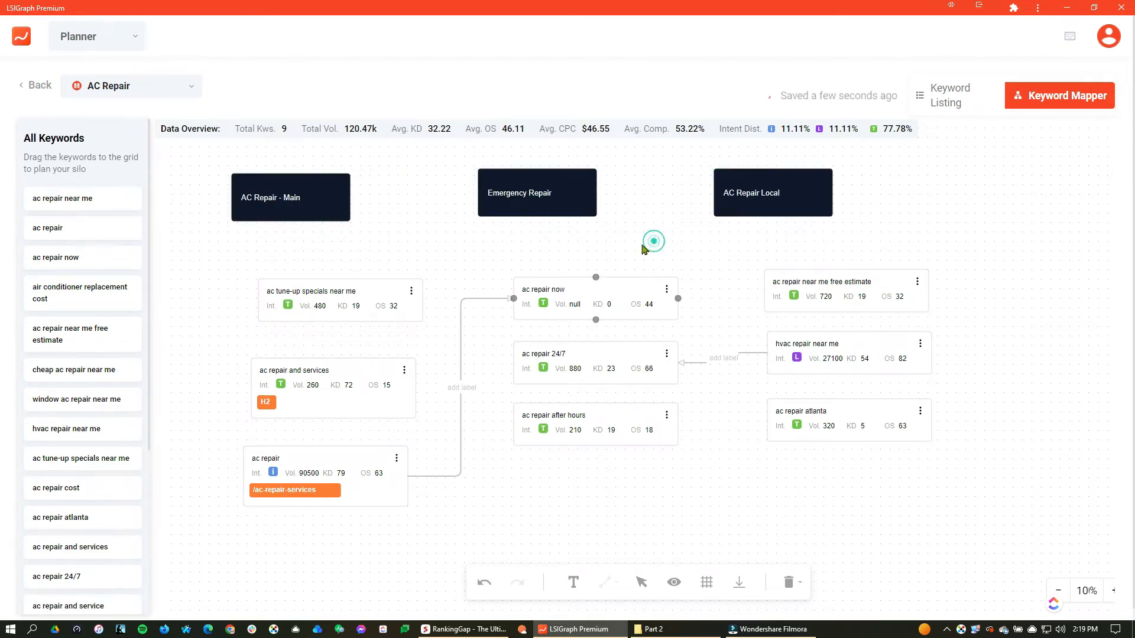
pyautogui.click(276, 202)
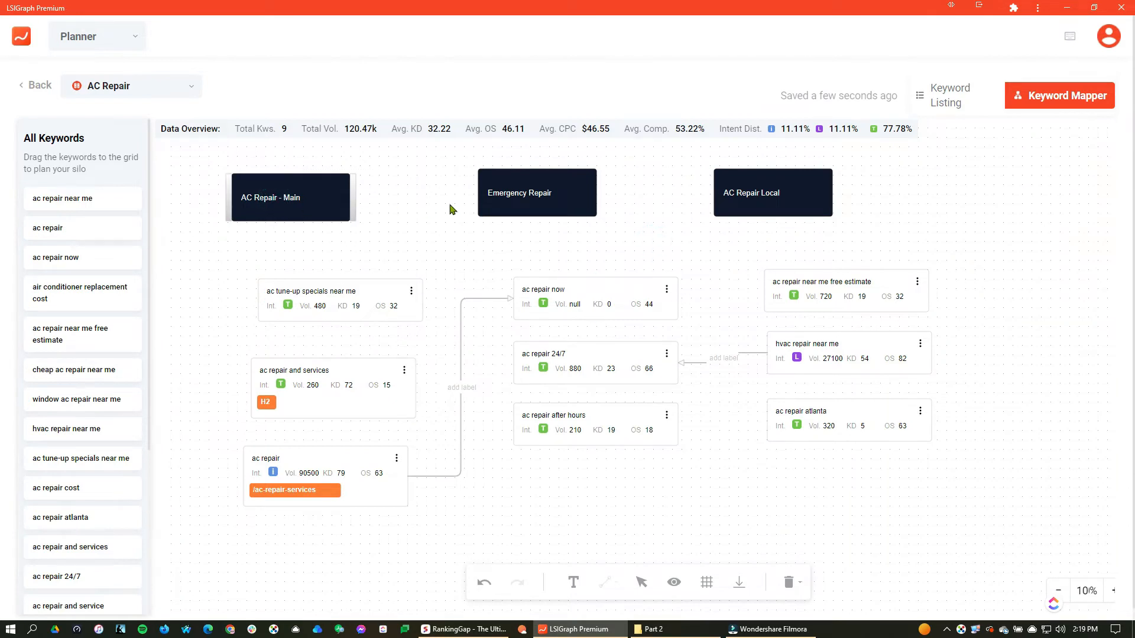
pyautogui.click(508, 196)
pyautogui.click(761, 203)
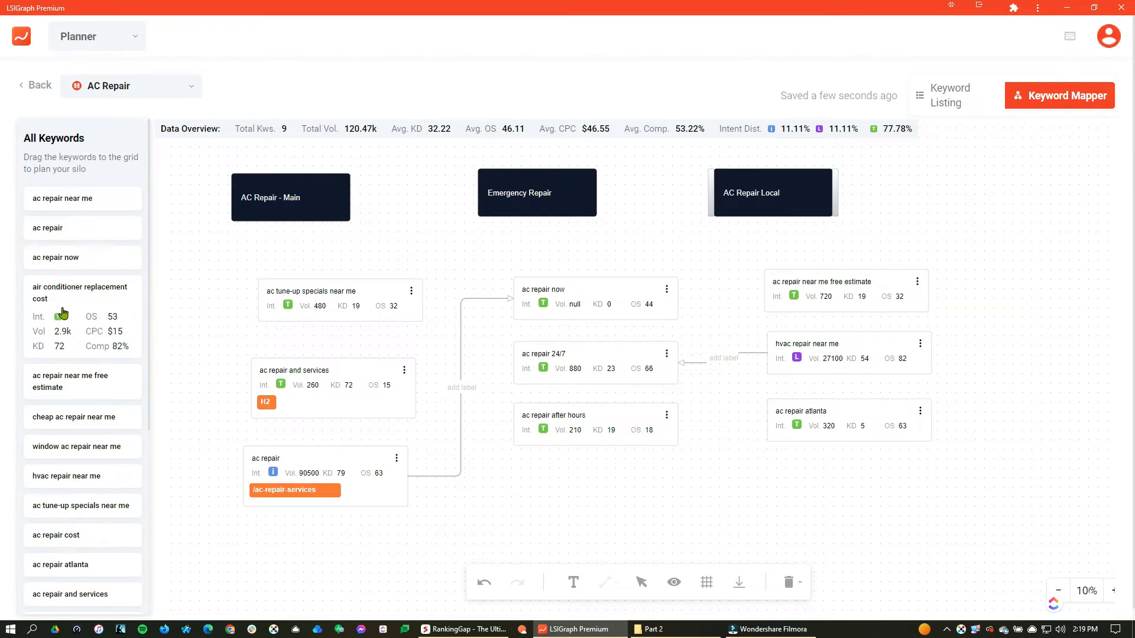
# - Reposition the keyword cards of the AC Repair - Main and Emergency Repair groups closer beneath their headings
pyautogui.scroll(-2, 121, 256)
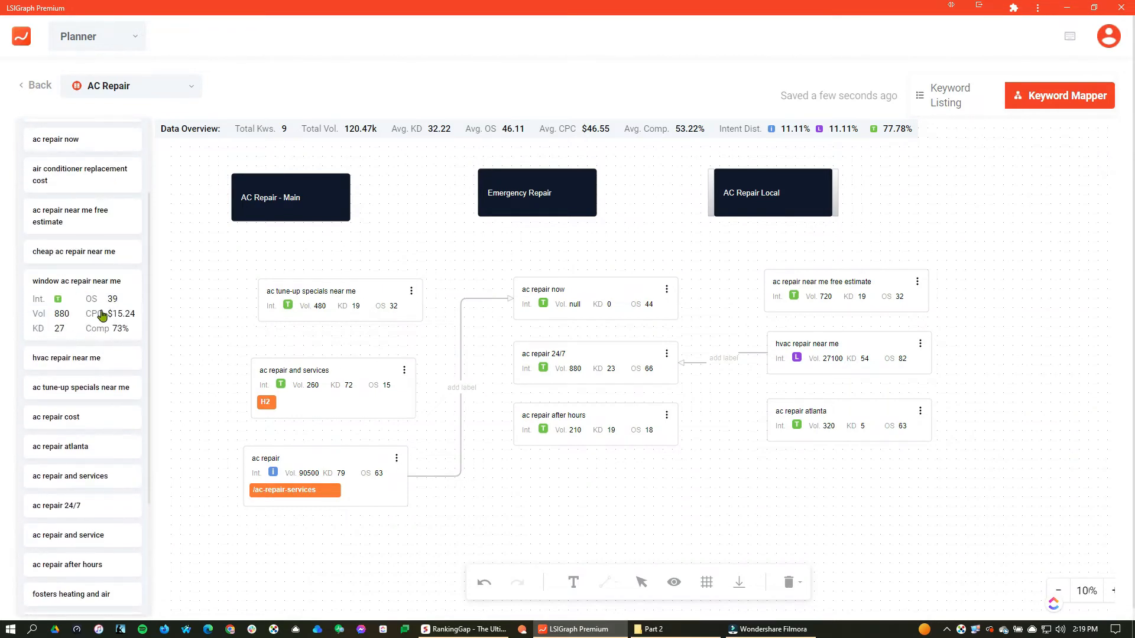
pyautogui.moveTo(310, 296); pyautogui.dragTo(265, 274)
pyautogui.moveTo(296, 380); pyautogui.dragTo(264, 342)
pyautogui.moveTo(321, 458); pyautogui.dragTo(284, 419)
pyautogui.moveTo(563, 316); pyautogui.dragTo(526, 287)
pyautogui.click(581, 372)
pyautogui.moveTo(581, 372); pyautogui.dragTo(545, 348)
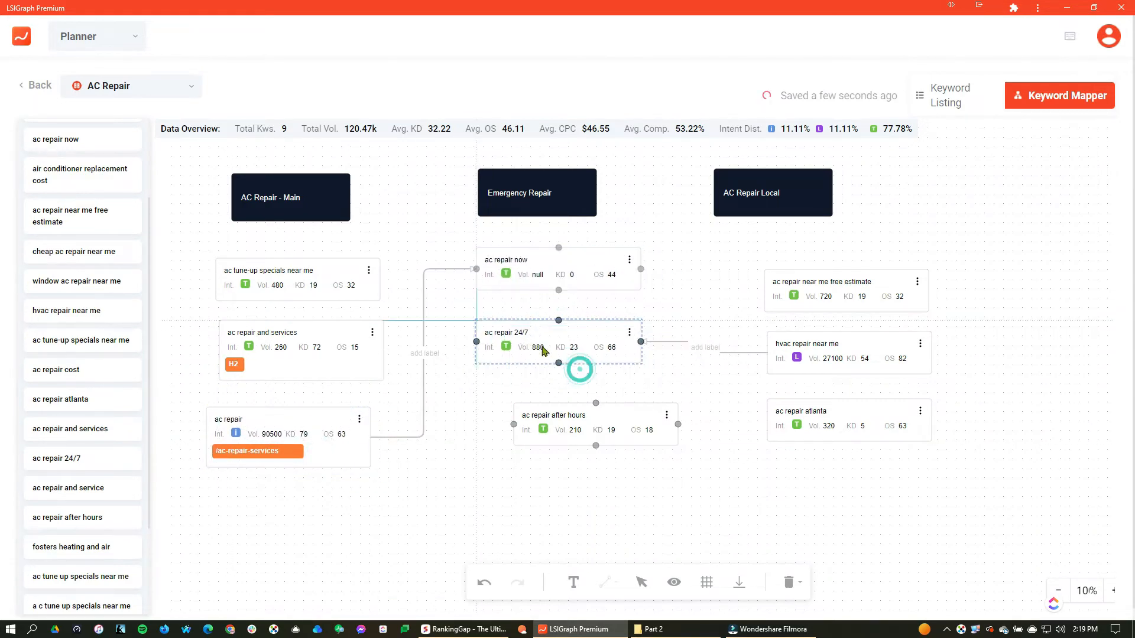
pyautogui.moveTo(580, 418); pyautogui.dragTo(537, 404)
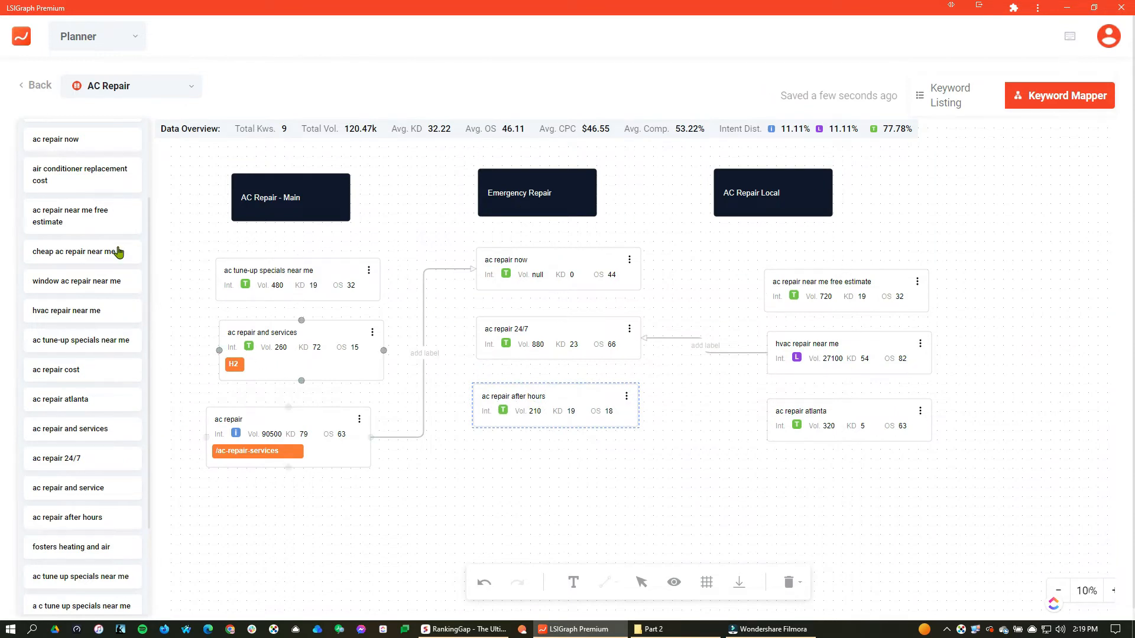
# - Switch to the Hvac project and delete the existing keyword cards from its map
pyautogui.click(168, 90)
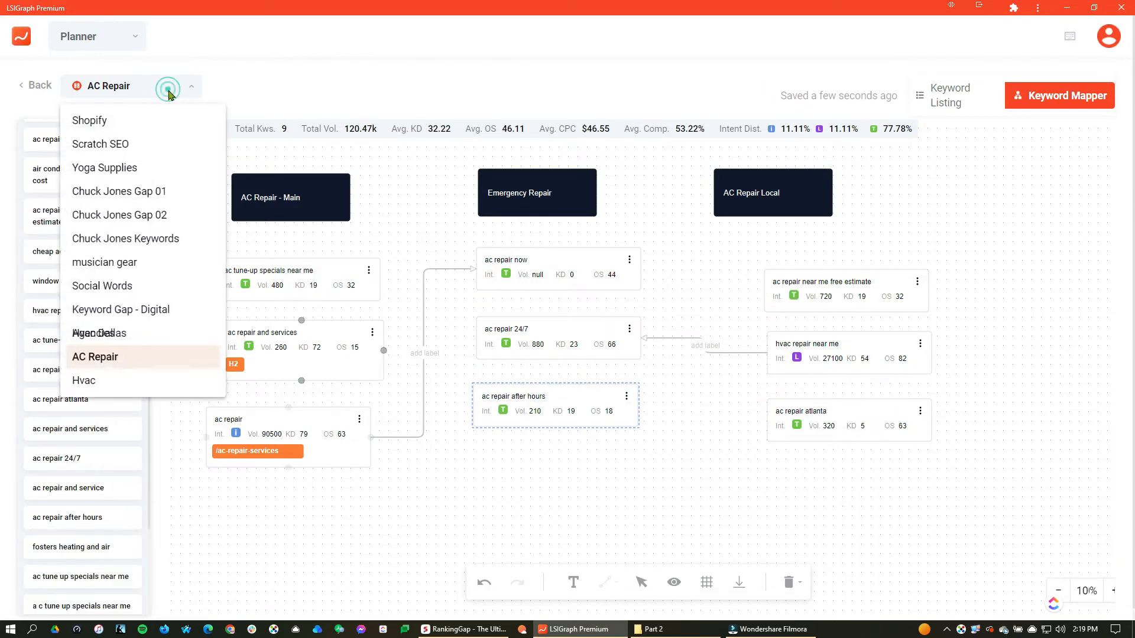
pyautogui.click(119, 382)
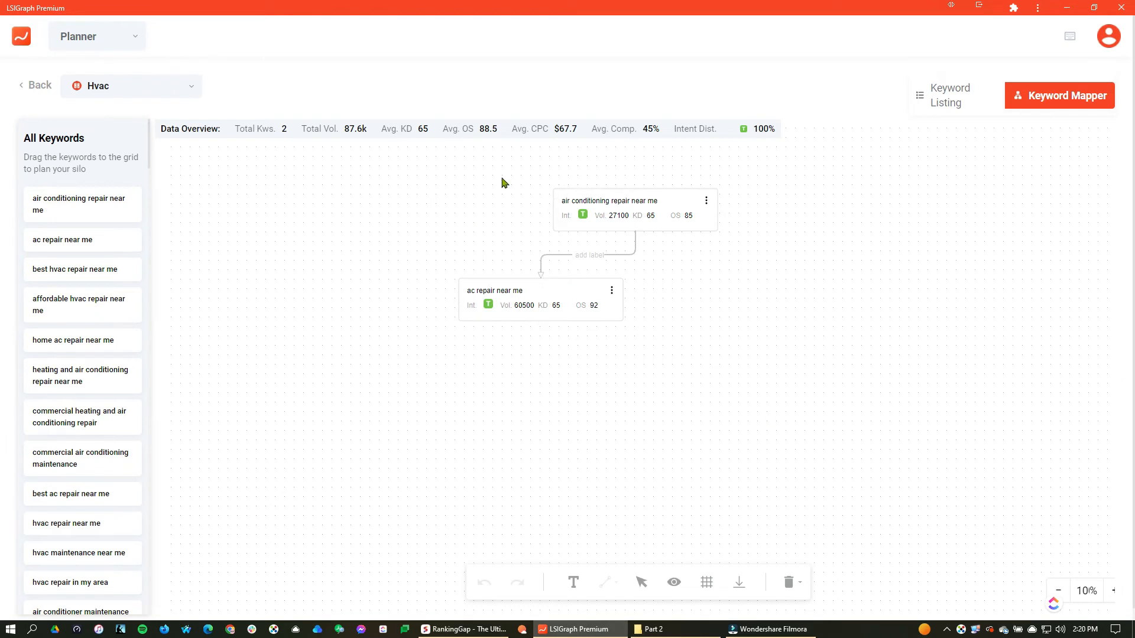
pyautogui.moveTo(595, 199); pyautogui.dragTo(487, 203)
pyautogui.press('Delete')
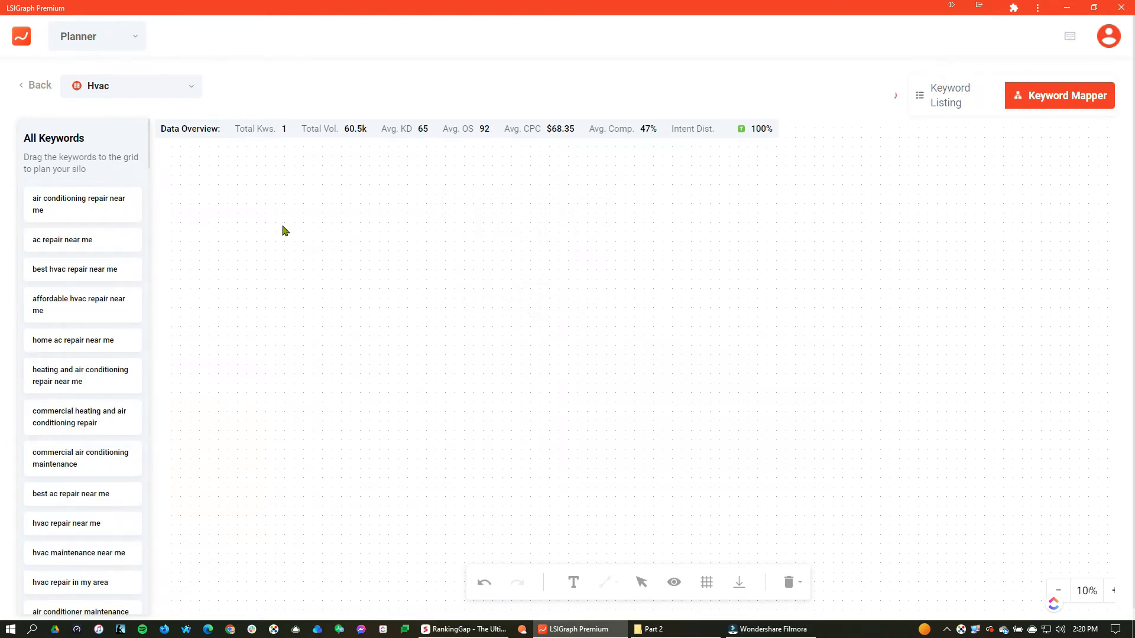
# - Place two text notes on the empty map and title the first one "Air Conditioning"
pyautogui.moveTo(441, 444); pyautogui.dragTo(286, 220)
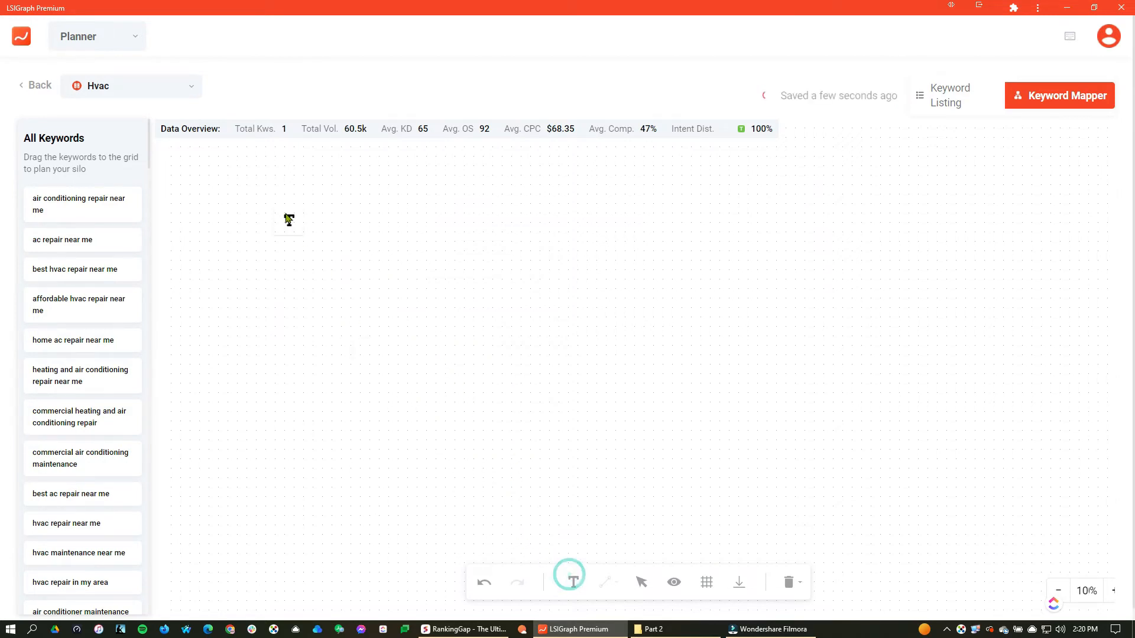
pyautogui.moveTo(572, 582); pyautogui.dragTo(556, 254)
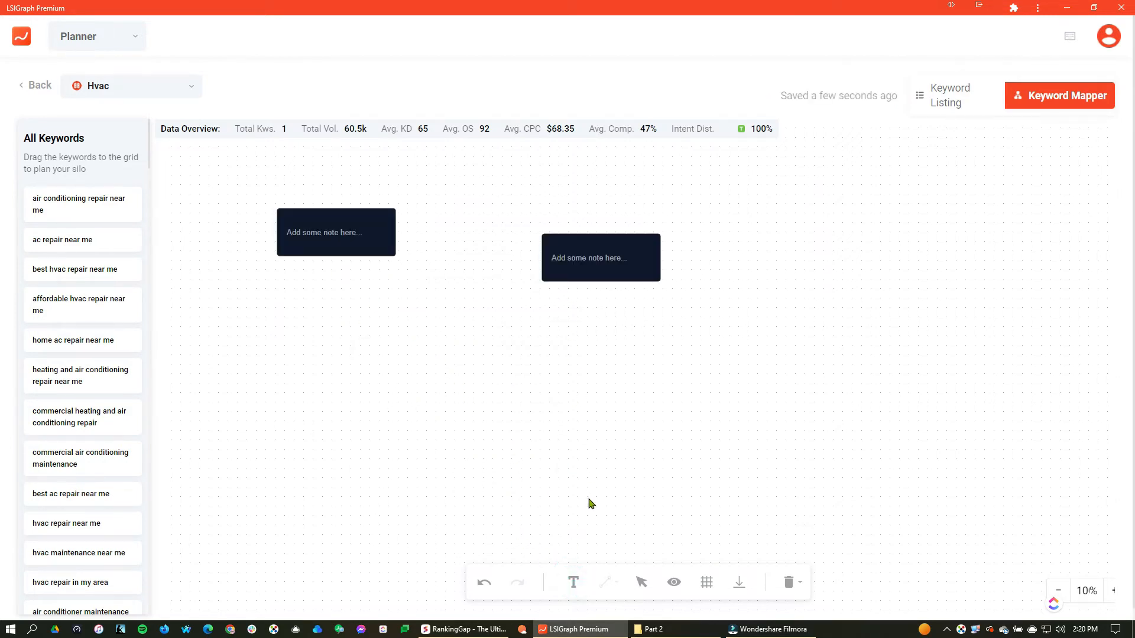
pyautogui.doubleClick(323, 235)
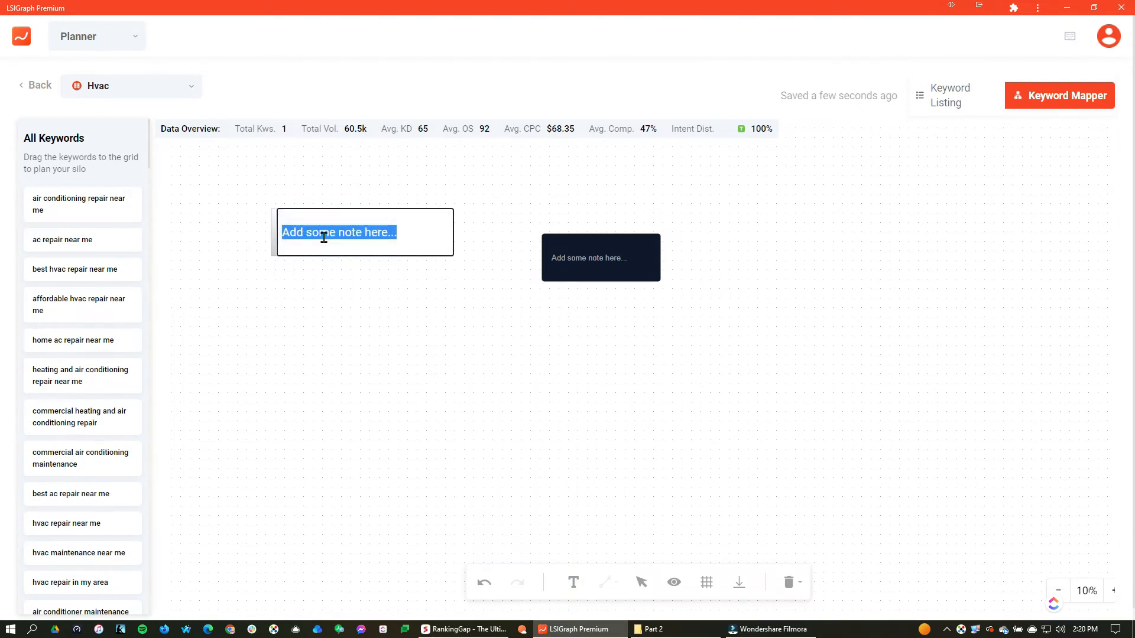
pyautogui.write('Air C')
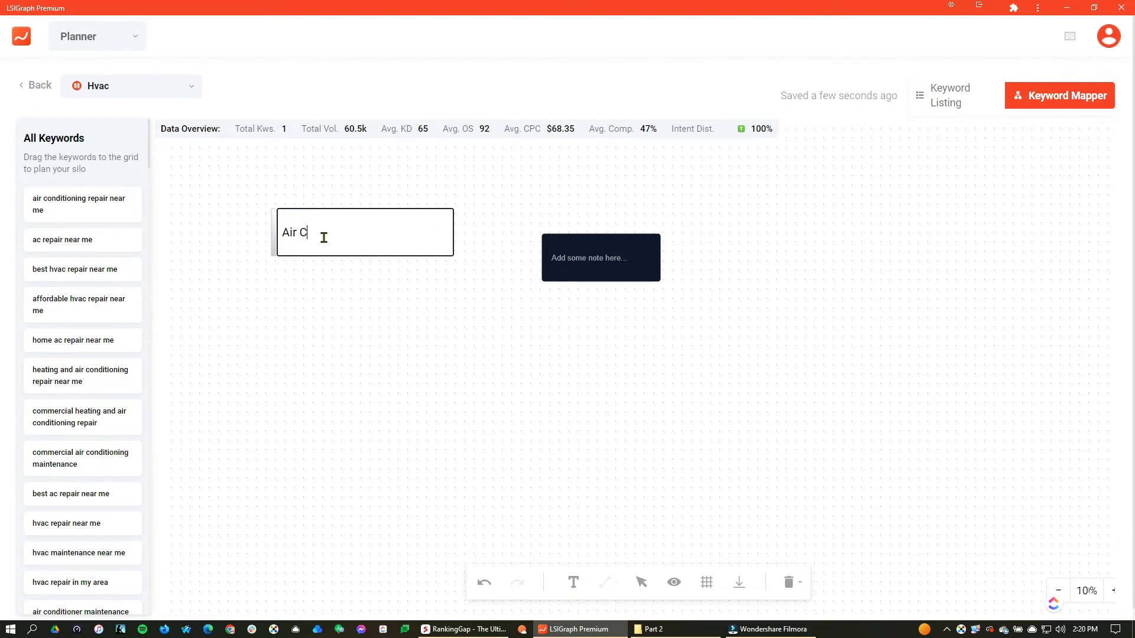
pyautogui.write('onditioning')
pyautogui.click(440, 287)
# - Title the second text note "Local"
pyautogui.doubleClick(579, 260)
pyautogui.tripleClick(578, 258)
pyautogui.click(578, 258)
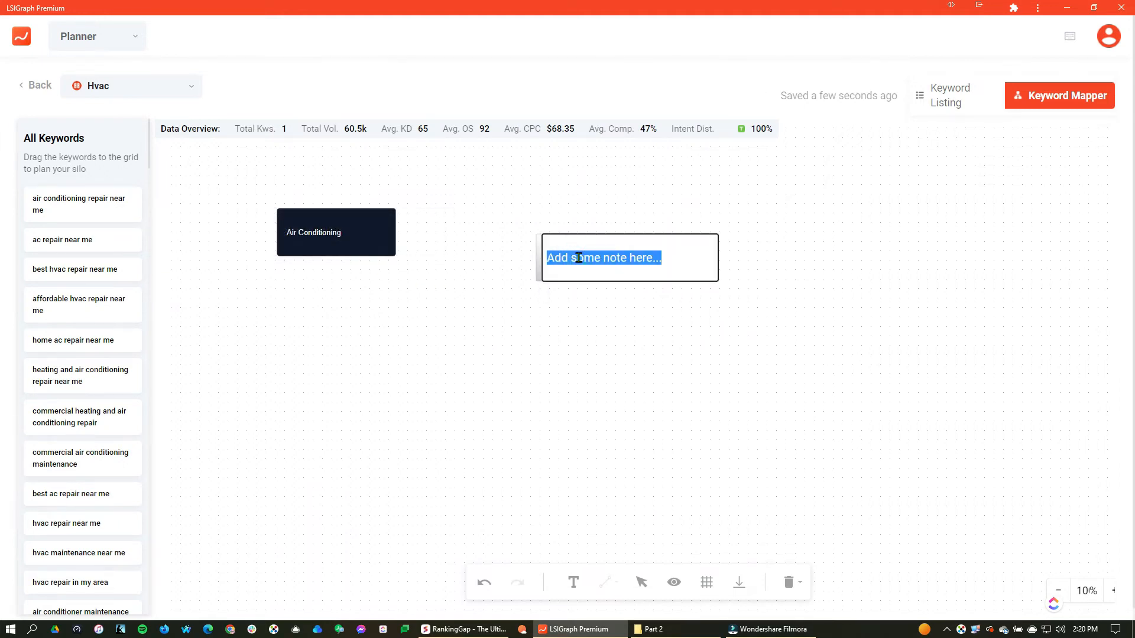
pyautogui.write('Local')
pyautogui.click(683, 315)
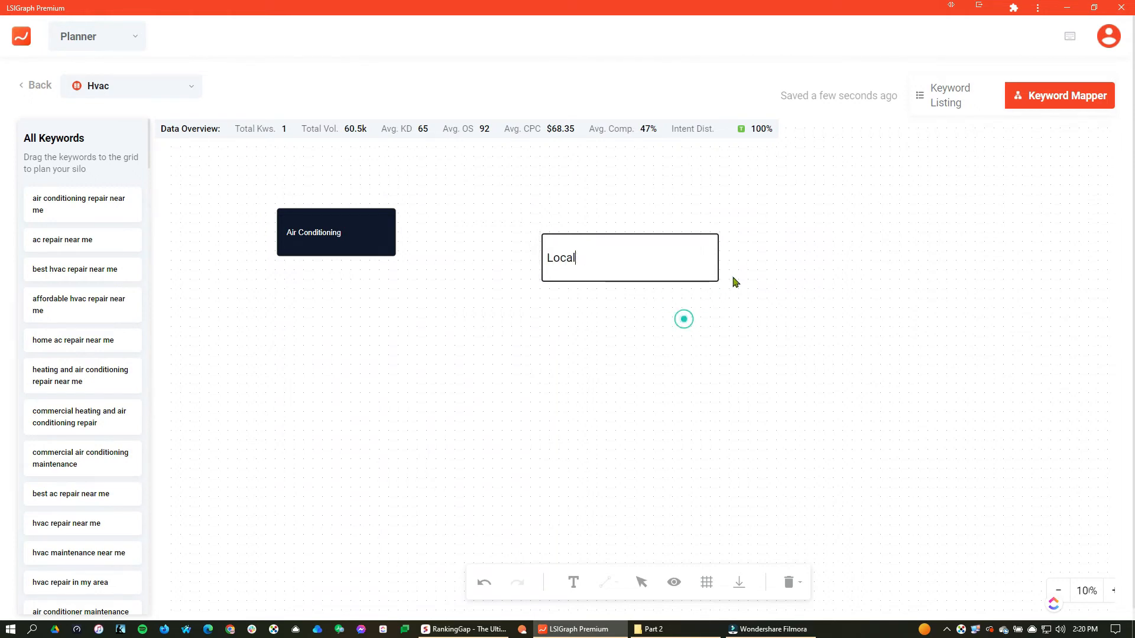
pyautogui.click(710, 319)
# - Add a third text note beside the Local note and title it "Repair"
pyautogui.click(573, 583)
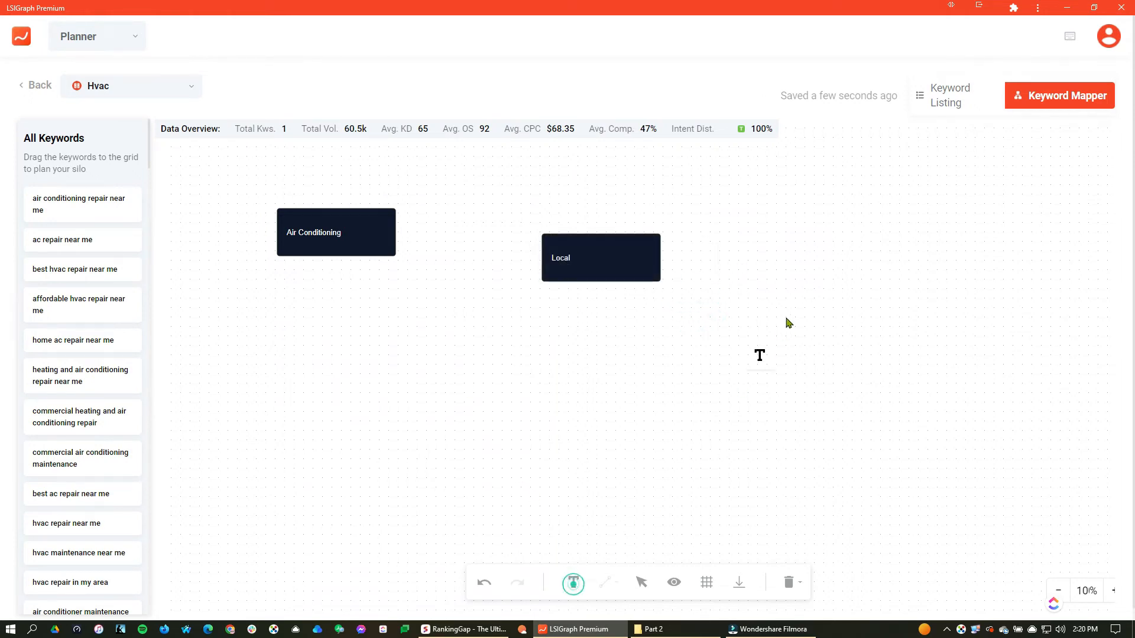
pyautogui.click(800, 282)
pyautogui.doubleClick(829, 293)
pyautogui.write('Re')
pyautogui.press('Return')
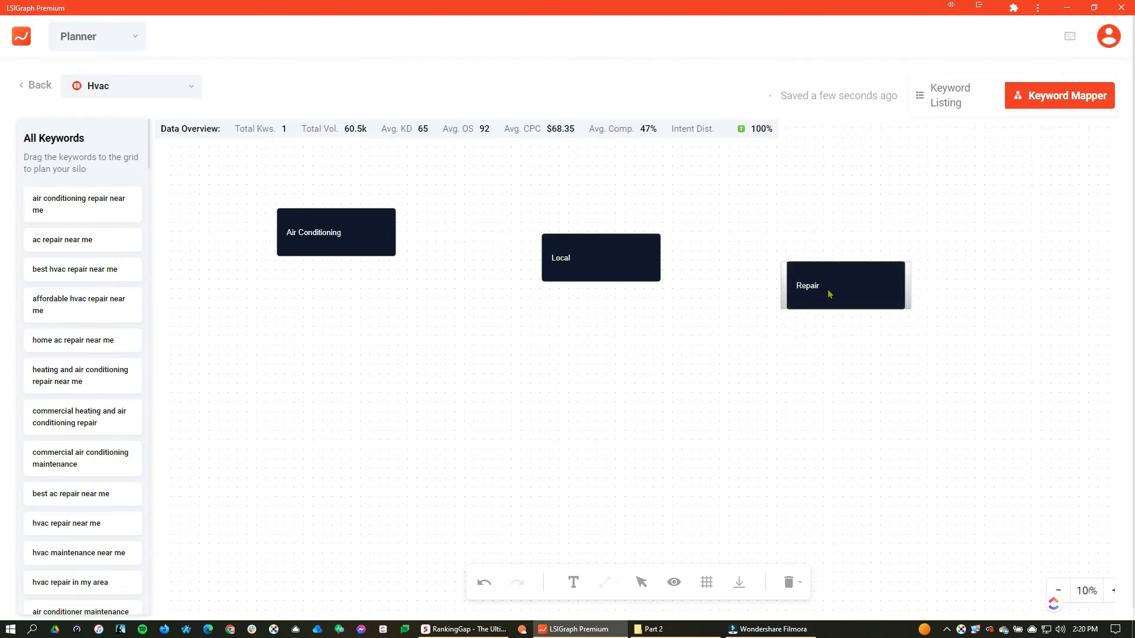
# - Arrange the Air Conditioning, Local and Repair notes in an evenly spaced row across the map
pyautogui.moveTo(293, 234); pyautogui.dragTo(264, 234)
pyautogui.moveTo(650, 272); pyautogui.dragTo(581, 242)
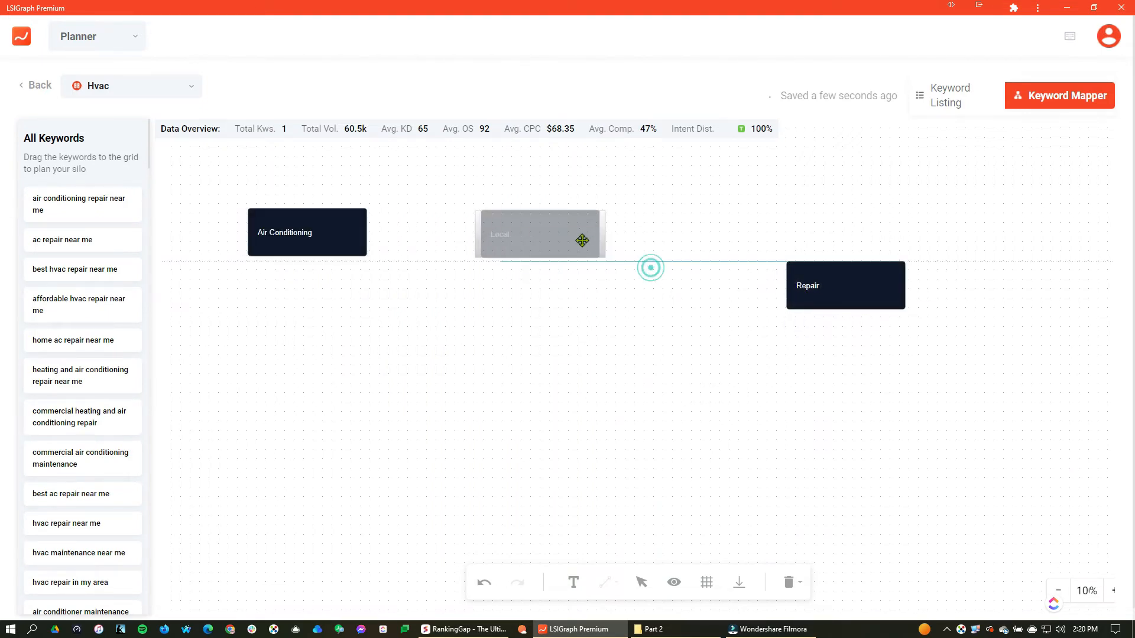
pyautogui.moveTo(796, 299); pyautogui.dragTo(664, 244)
pyautogui.moveTo(534, 231); pyautogui.dragTo(517, 234)
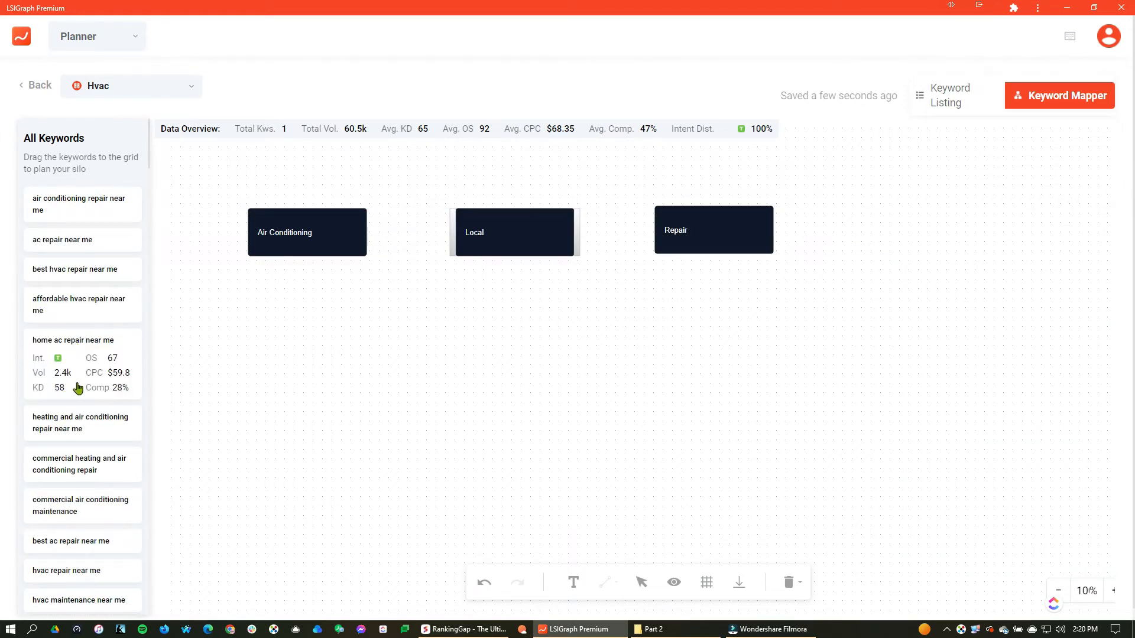
# - Place the keyword "home ac repair near me" under Local and "ac repair near me" under Repair
pyautogui.moveTo(54, 354); pyautogui.dragTo(484, 294)
pyautogui.moveTo(500, 342); pyautogui.dragTo(542, 311)
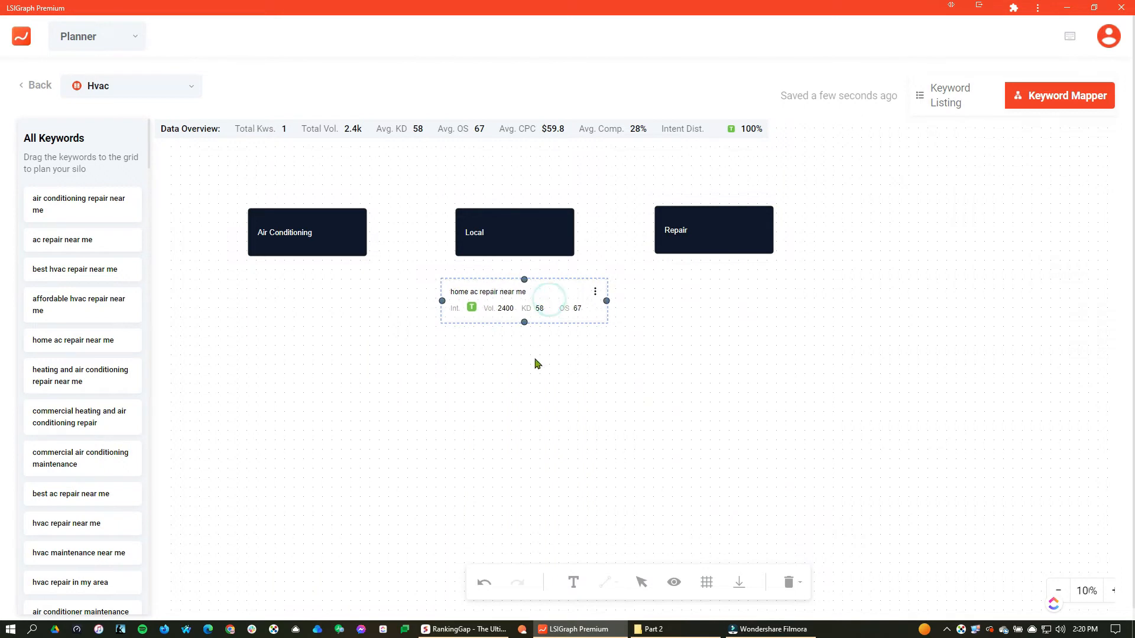
pyautogui.moveTo(693, 228); pyautogui.dragTo(698, 230)
pyautogui.moveTo(84, 242); pyautogui.dragTo(721, 296)
pyautogui.click(731, 371)
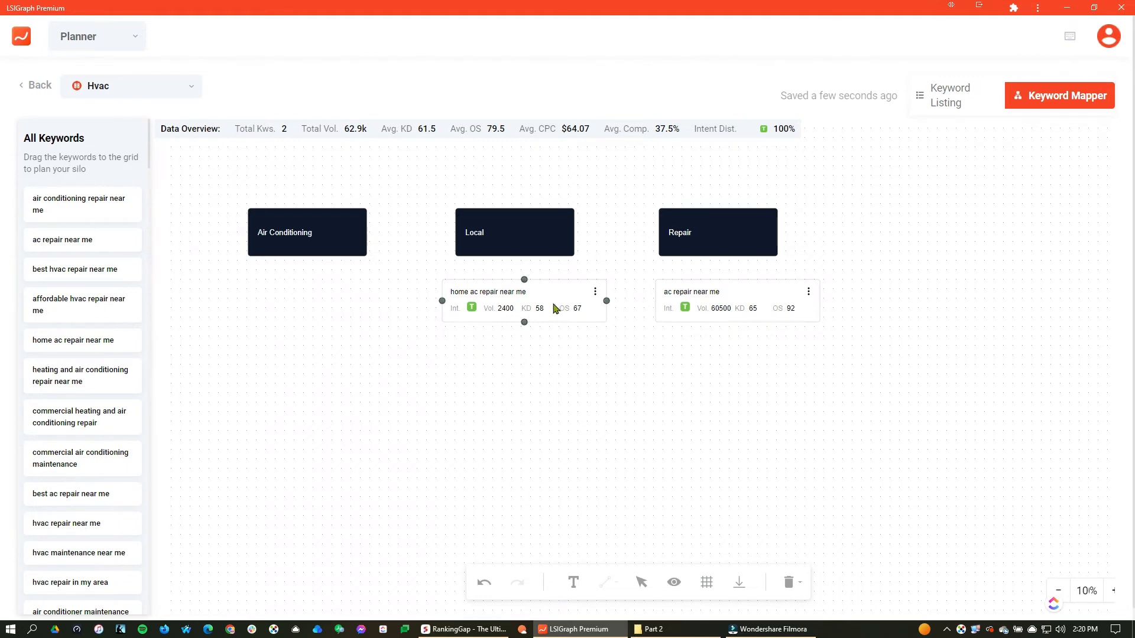
# - Shift the Repair heading slightly up and to the right above its keyword card
pyautogui.click(480, 236)
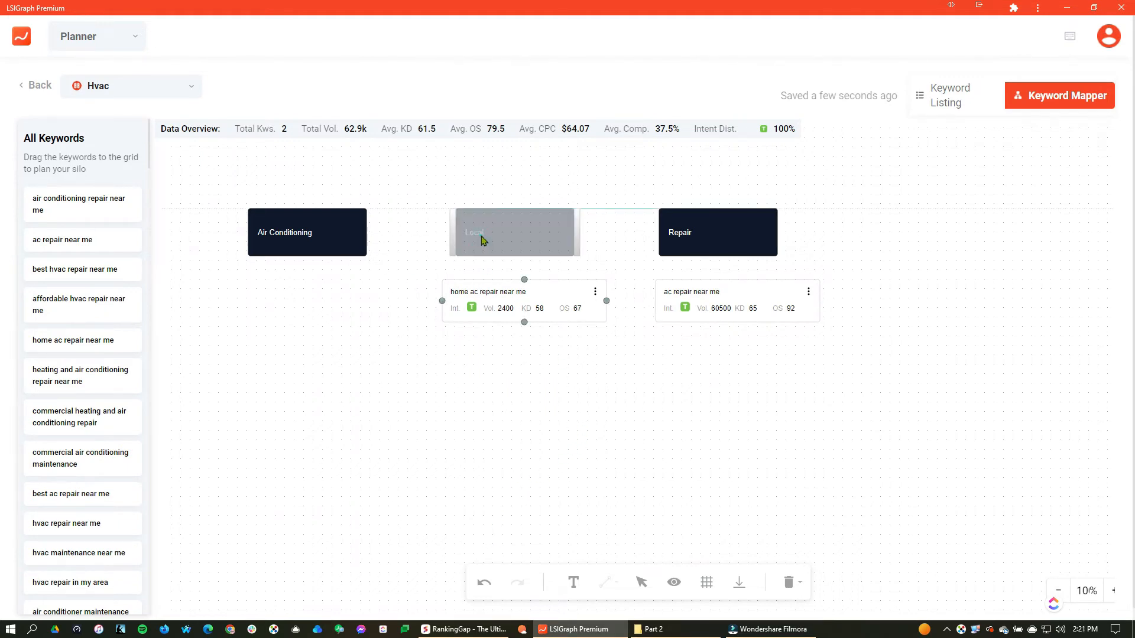
pyautogui.moveTo(707, 240); pyautogui.dragTo(735, 232)
pyautogui.click(498, 232)
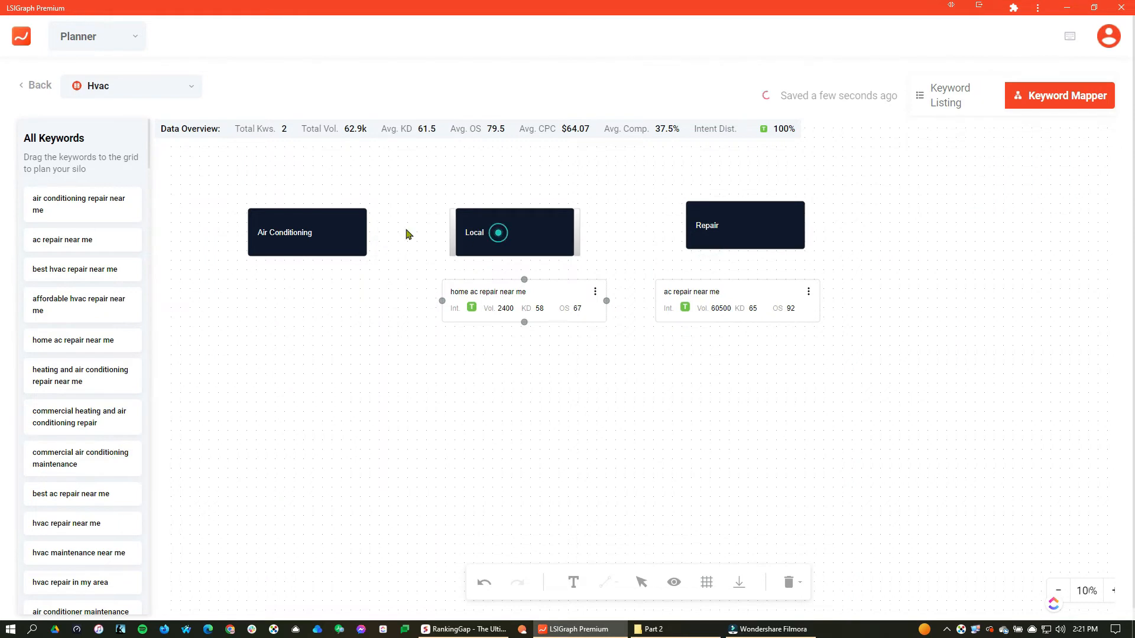
pyautogui.click(291, 219)
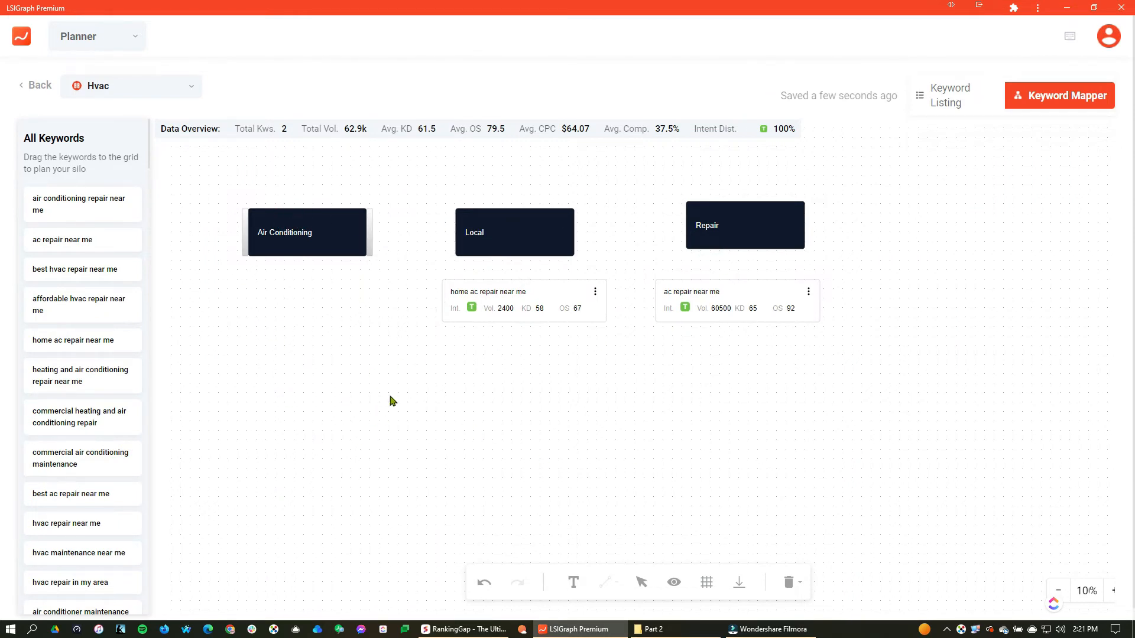
# - Connect the "home ac repair near me" card to "ac repair near me" and label the connector "Internal Link"
pyautogui.moveTo(543, 296)
pyautogui.mouseDown()
pyautogui.moveTo(507, 311)
pyautogui.moveTo(658, 301)
pyautogui.mouseUp()
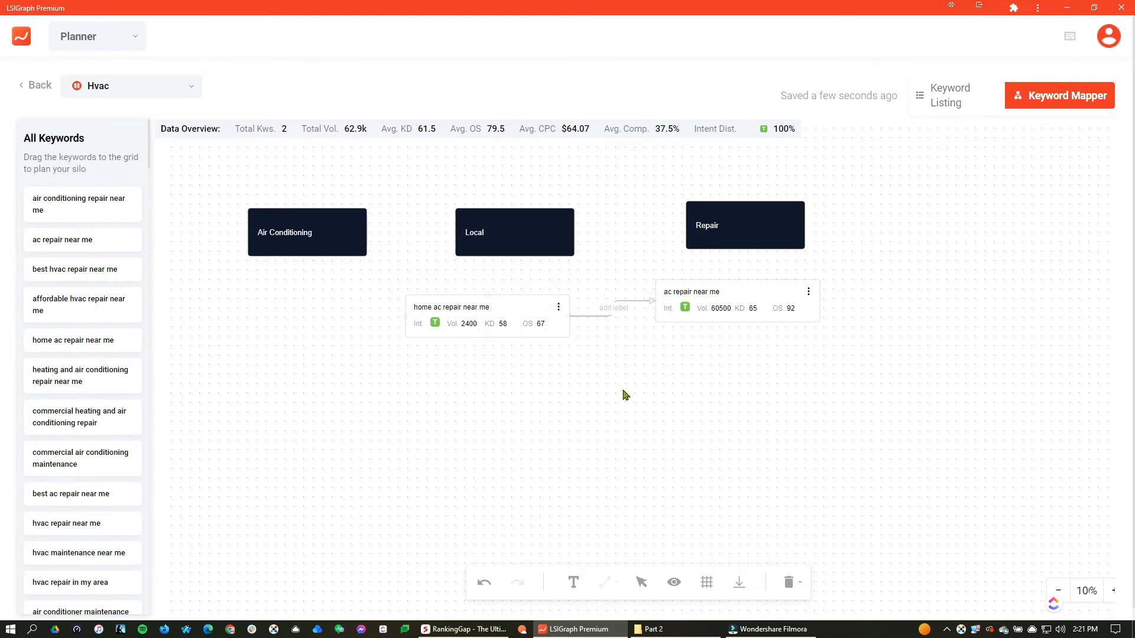
pyautogui.click(616, 306)
pyautogui.doubleClick(620, 303)
pyautogui.write('Intern')
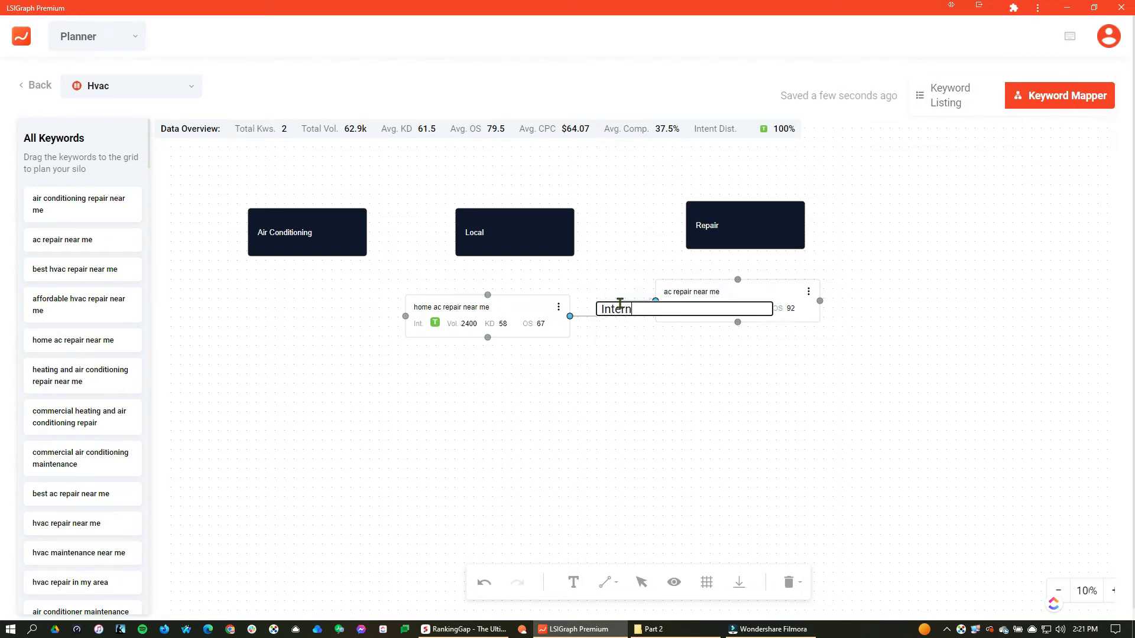
pyautogui.write('al Link')
pyautogui.press('Return')
pyautogui.click(627, 409)
# - Nudge the Air Conditioning heading upward and the Local heading to the left
pyautogui.moveTo(313, 234); pyautogui.dragTo(309, 223)
pyautogui.moveTo(522, 240); pyautogui.dragTo(509, 241)
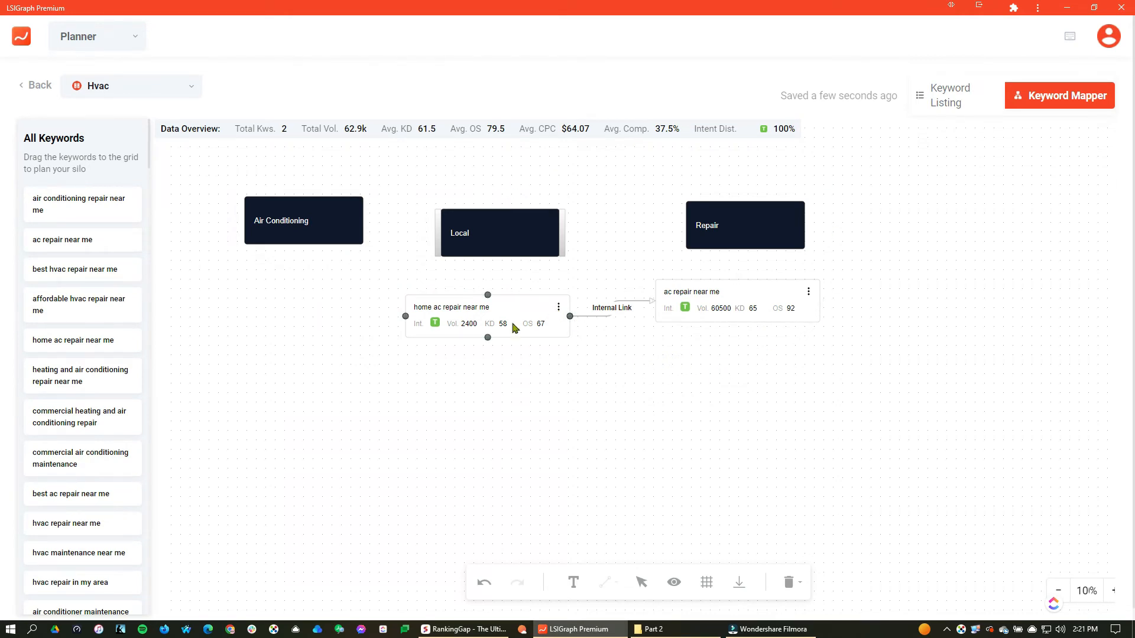
# - Switch back to the Yoga Supplies project and look over the lower part of its keyword map
pyautogui.click(172, 83)
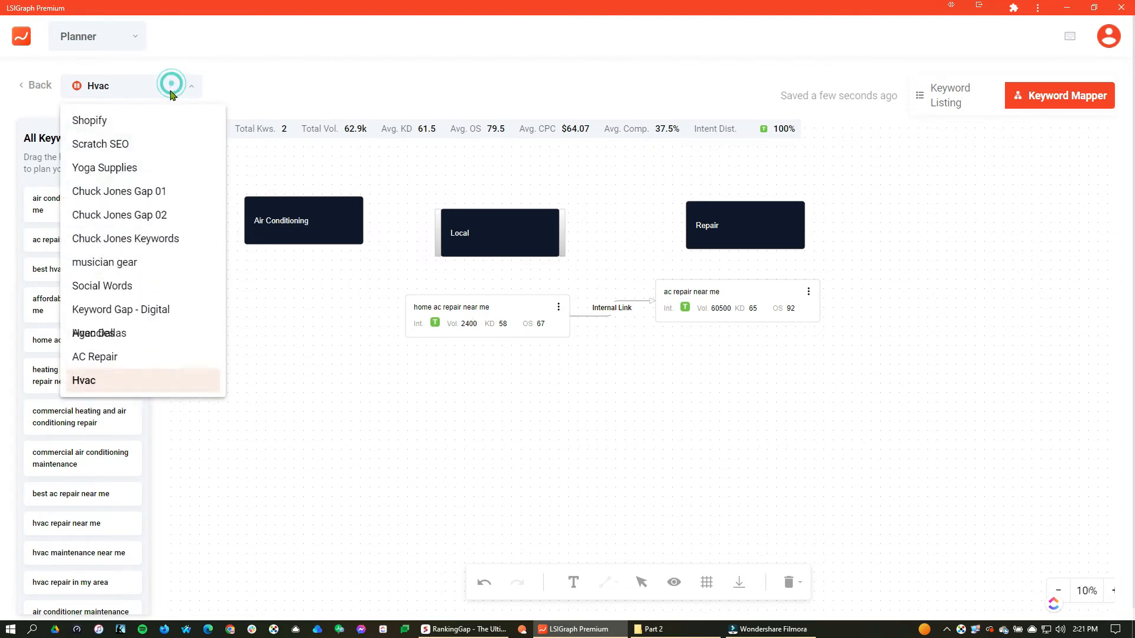
pyautogui.click(125, 169)
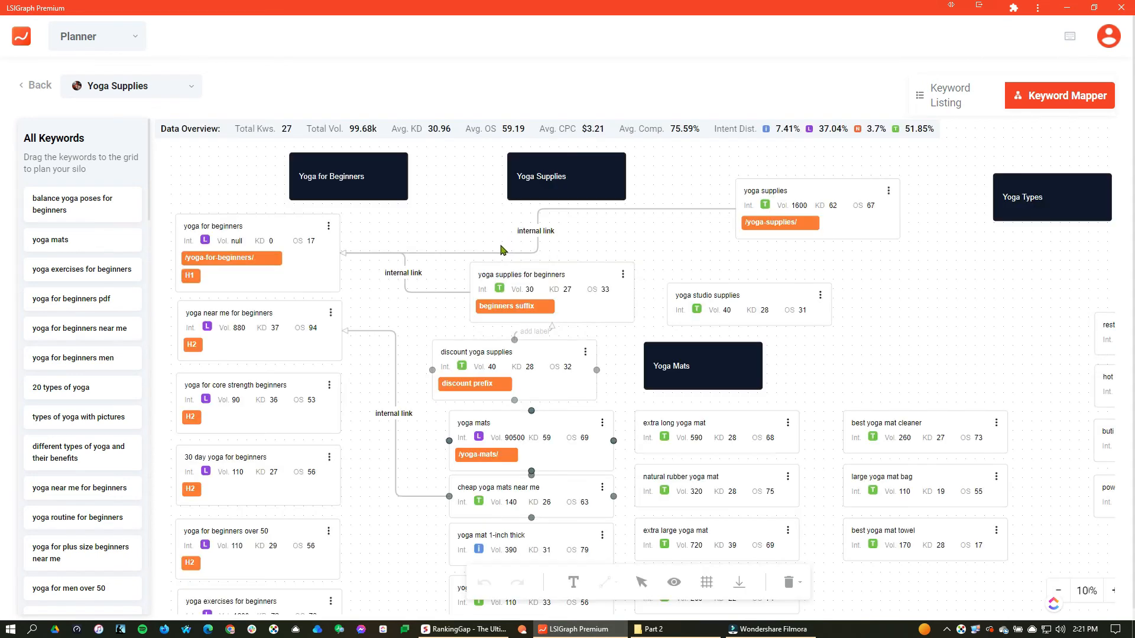
pyautogui.scroll(-3, 258, 384)
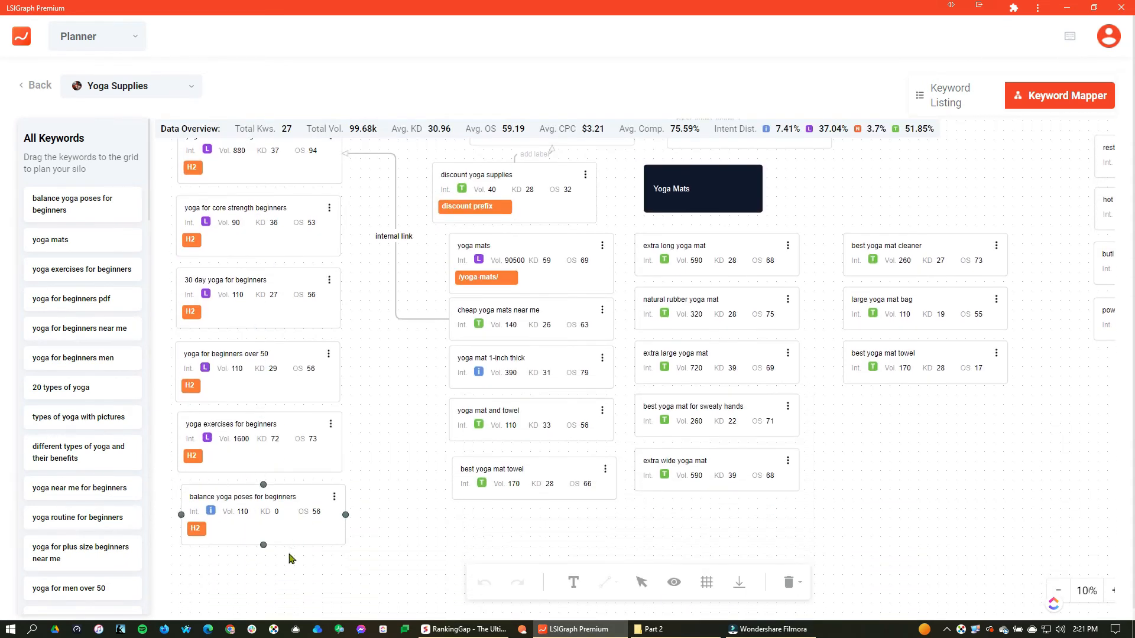
# - View the writing and description options of the "yoga for beginners" and "yoga supplies" keyword cards
pyautogui.scroll(4, 270, 480)
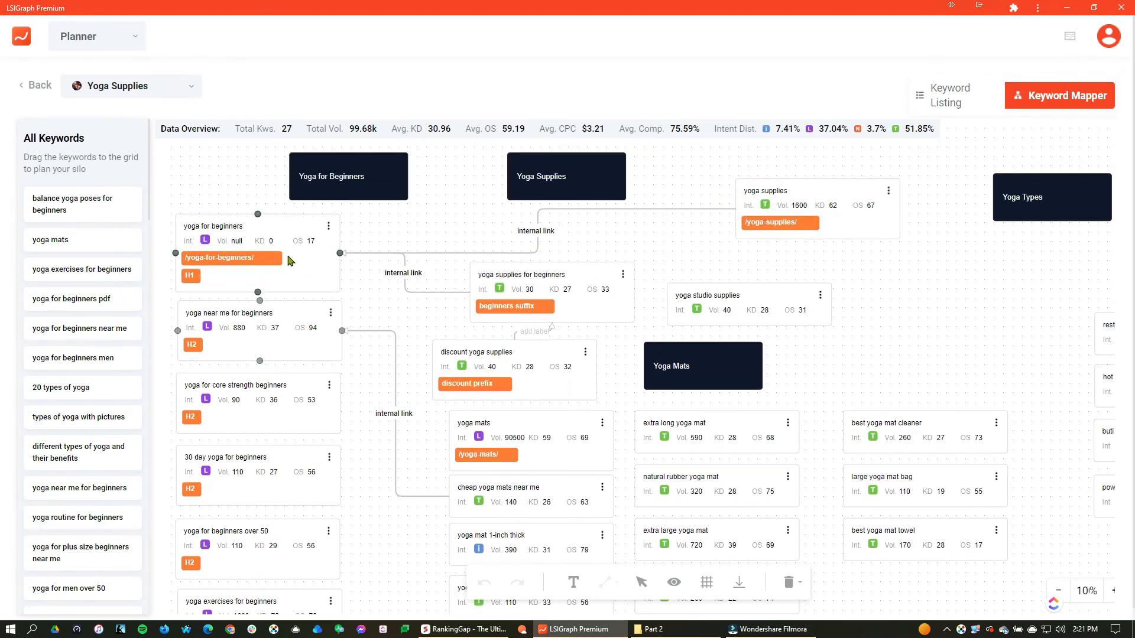
pyautogui.click(329, 228)
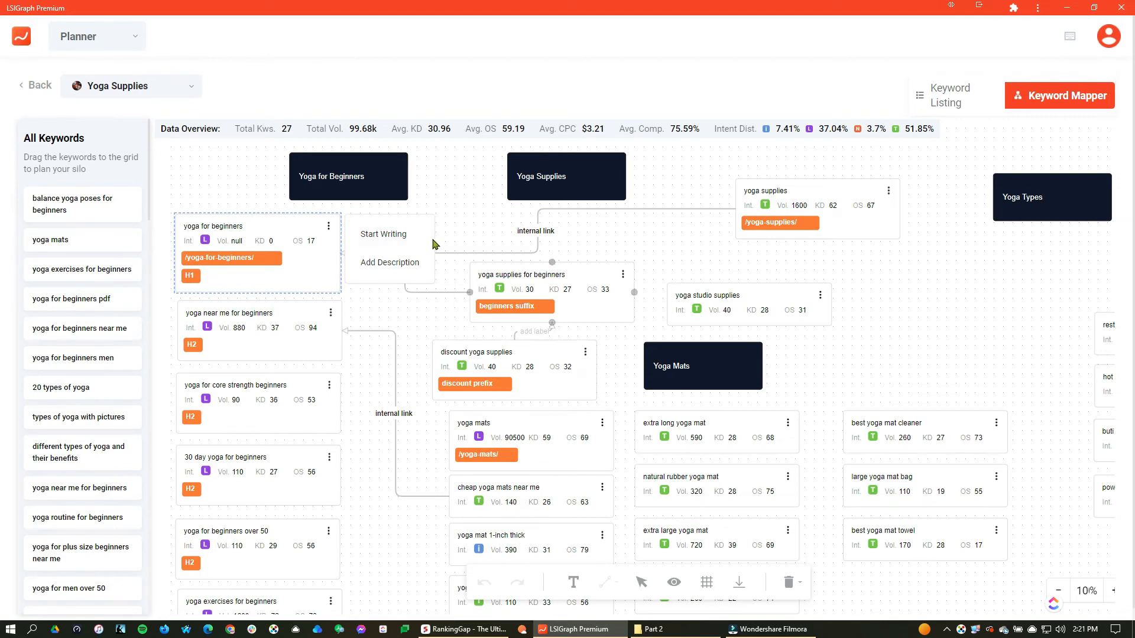
pyautogui.click(453, 202)
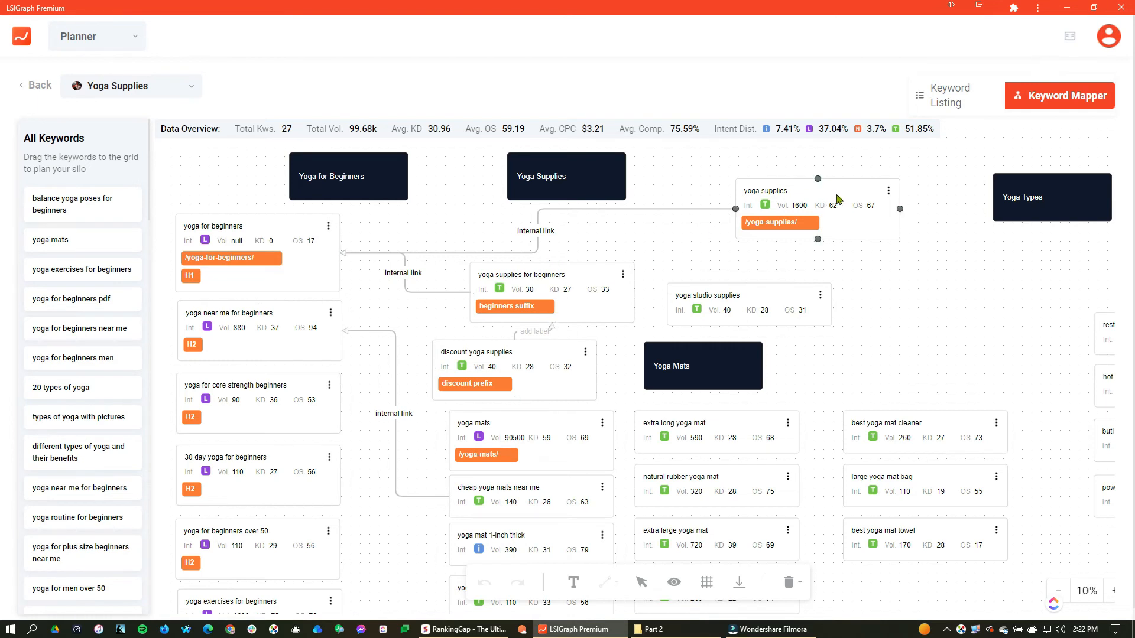
pyautogui.click(888, 190)
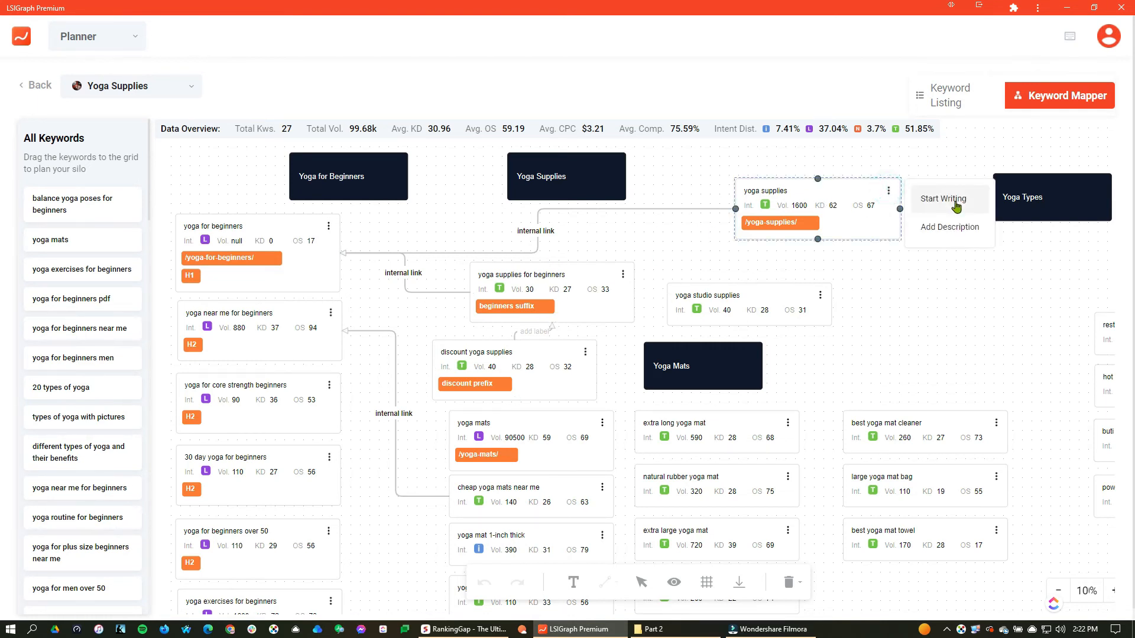
# - Switch to the Semantic Writer and browse the list of existing documents
pyautogui.click(127, 36)
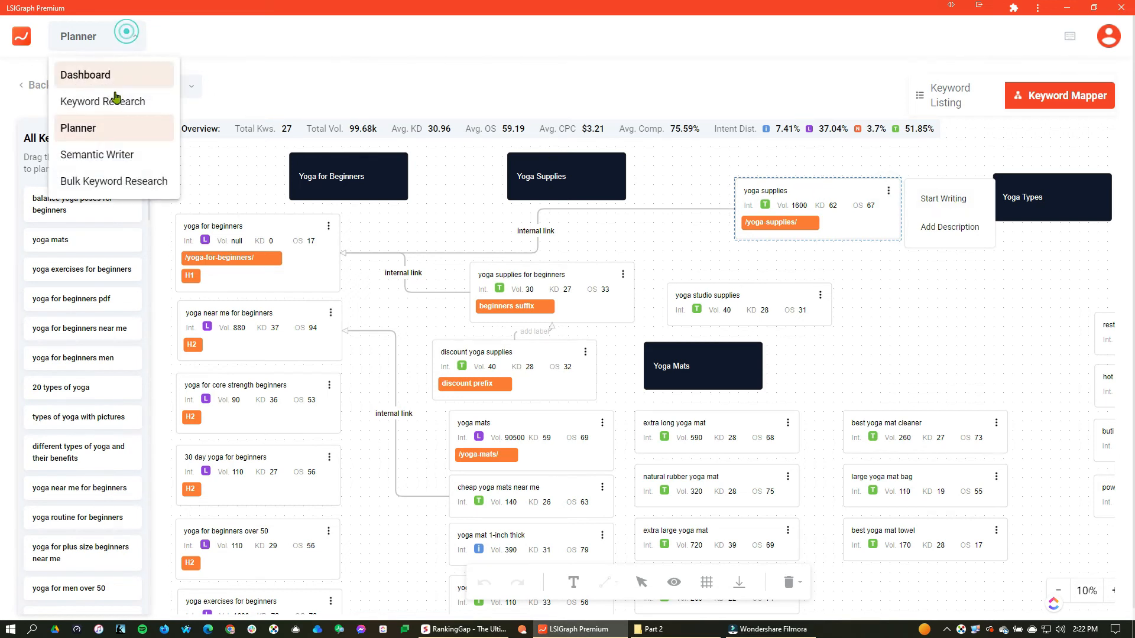
pyautogui.click(113, 158)
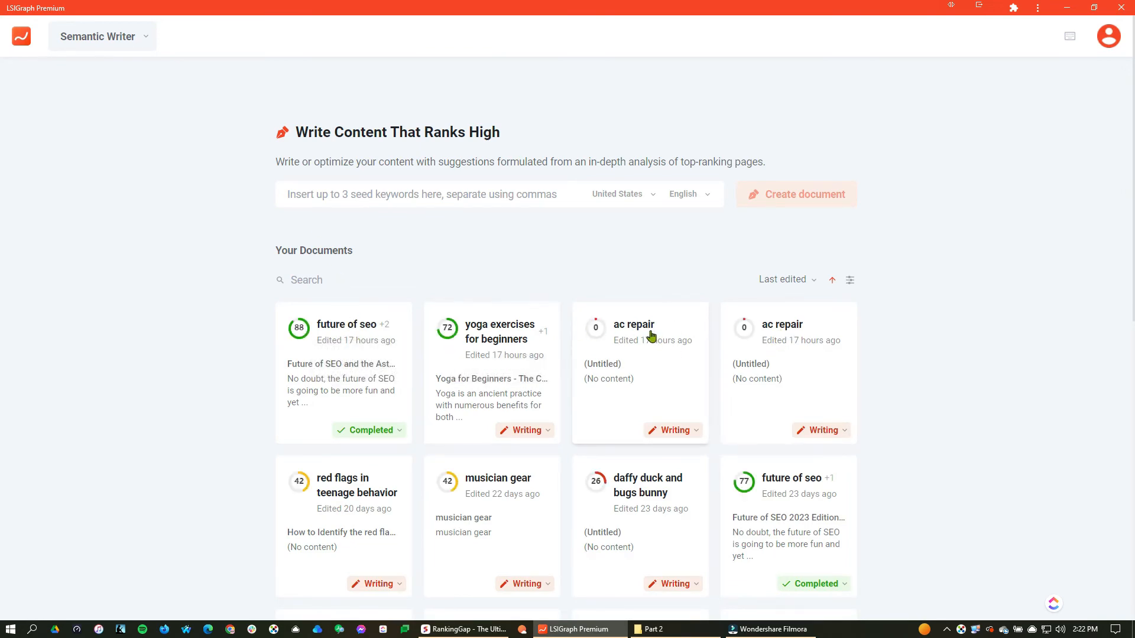
pyautogui.scroll(-3, 650, 336)
pyautogui.scroll(-2, 651, 336)
pyautogui.scroll(5, 650, 336)
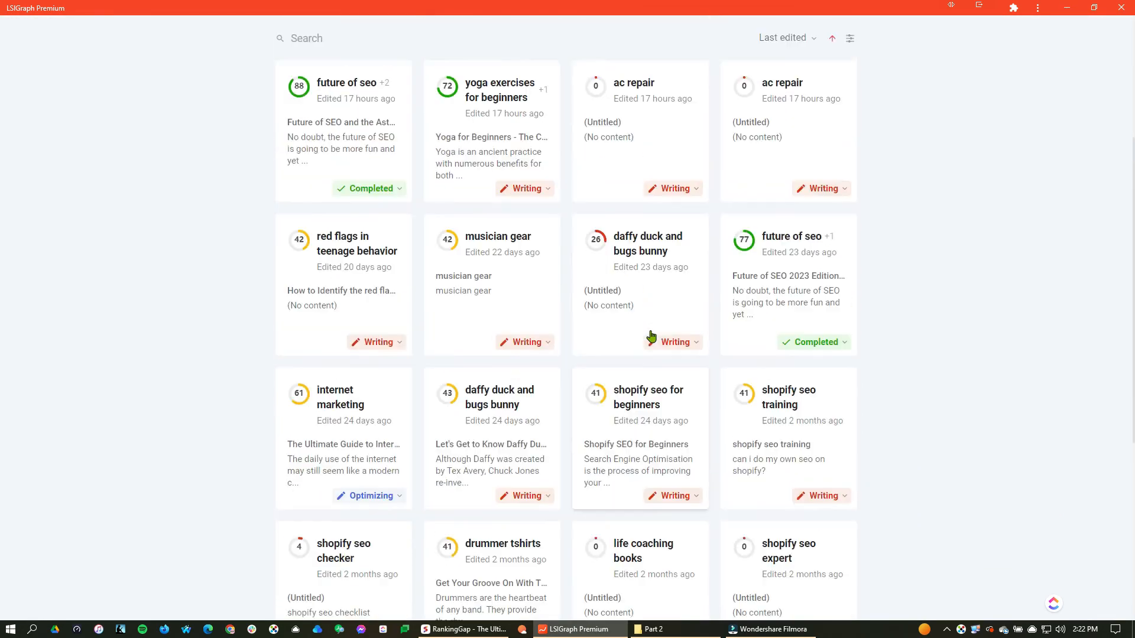